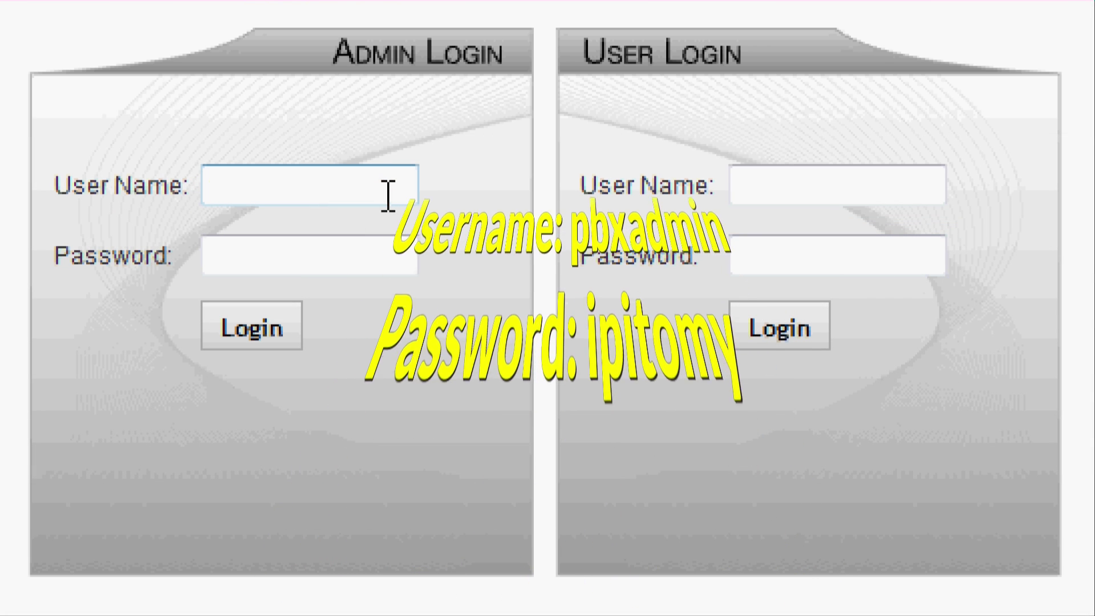
- Log in to the PBX admin with the administrator user name and password
{"action": "type", "text": "pbxadmin"}
{"action": "key", "text": "Tab"}
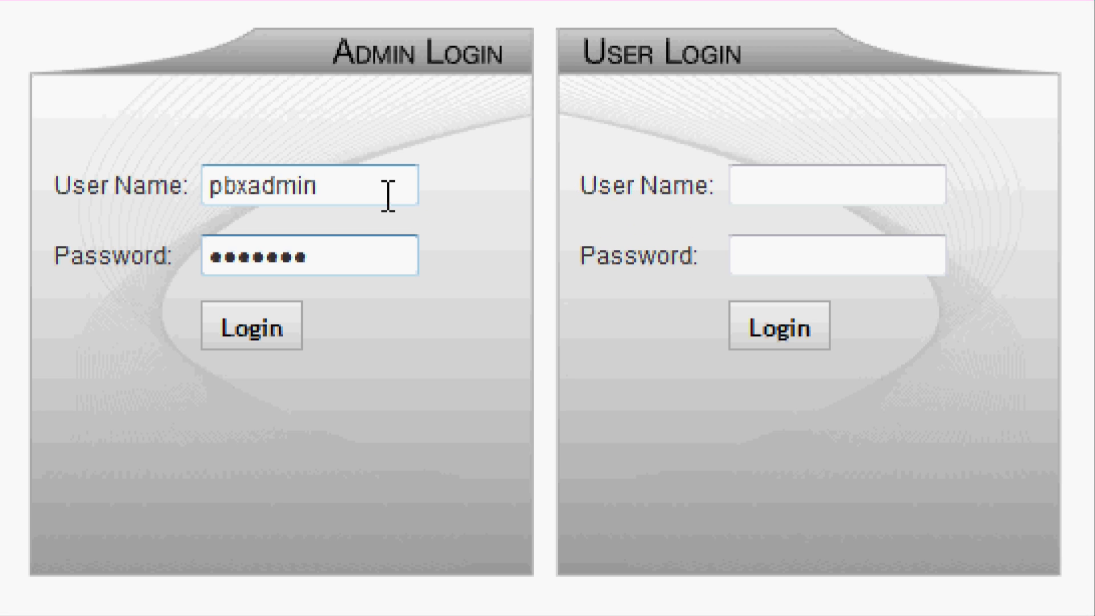
{"action": "left_click", "coordinate": [388, 196]}
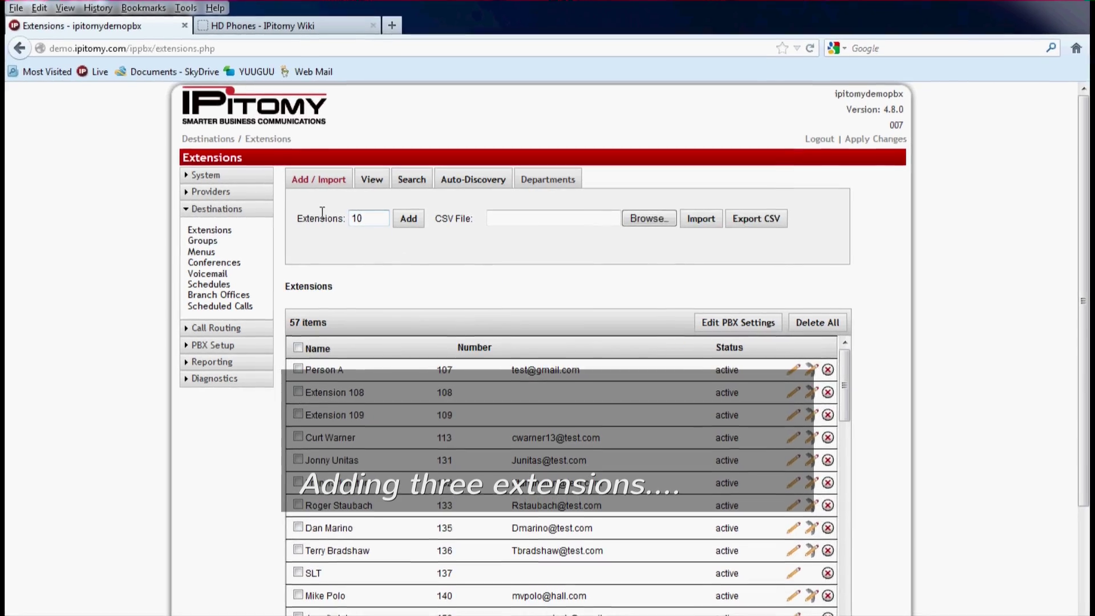
- Set the number of extensions to add to 3 and bring up the Create Extensions form
{"action": "double_click", "coordinate": [356, 219]}
{"action": "type", "text": "3"}
{"action": "left_click", "coordinate": [408, 219]}
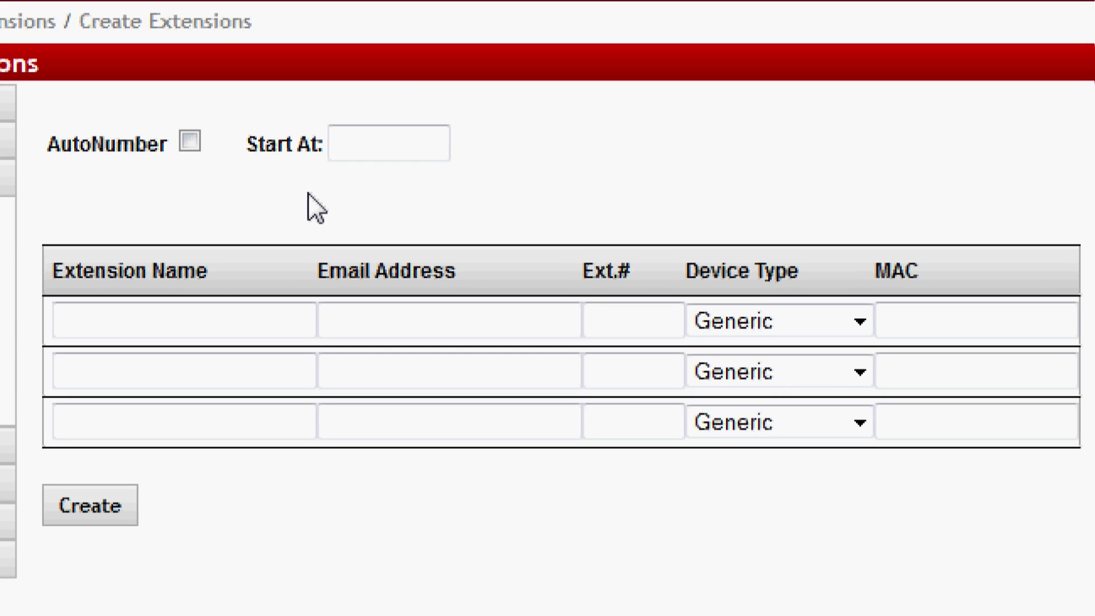
- Auto-number the new extensions from 620, giving 620, 621 and 622
{"action": "left_click", "coordinate": [242, 331]}
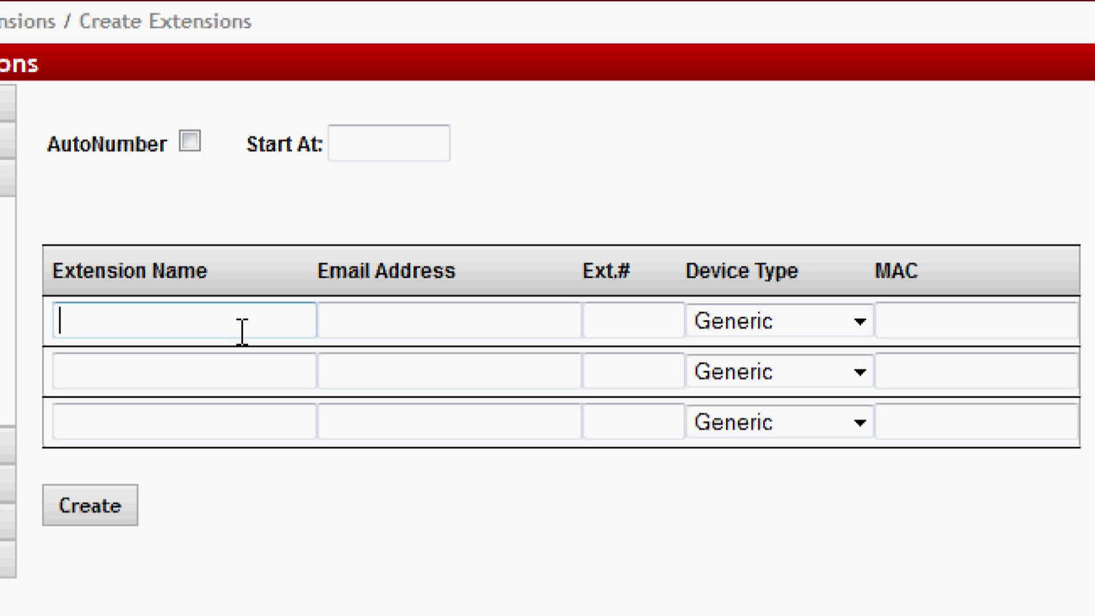
{"action": "left_click", "coordinate": [364, 147]}
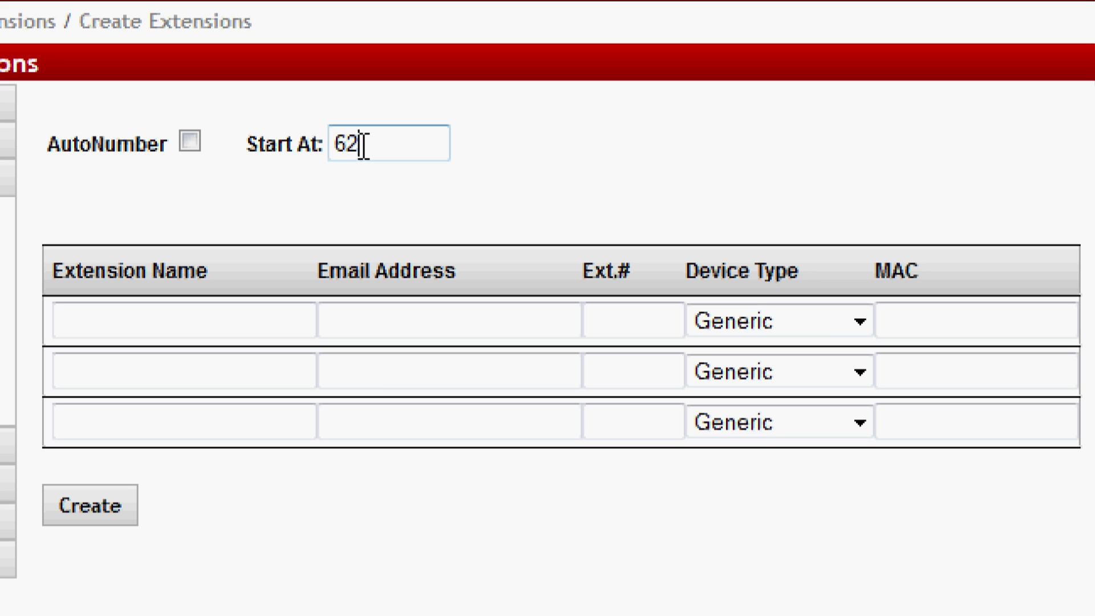
{"action": "left_click", "coordinate": [190, 141]}
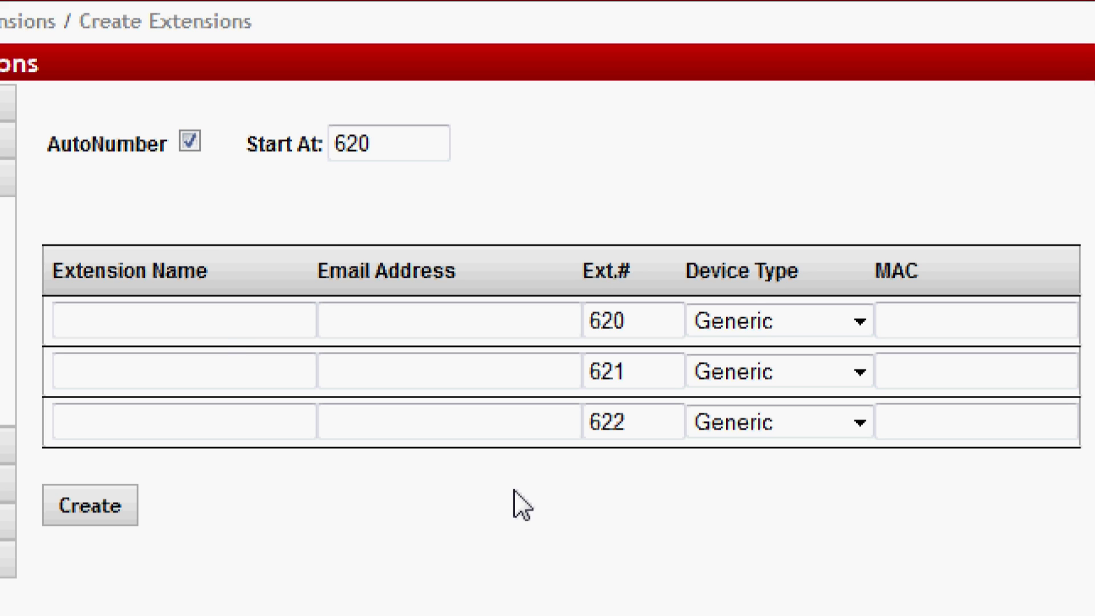
- Name extension 620 'Person A'
{"action": "left_click", "coordinate": [230, 327]}
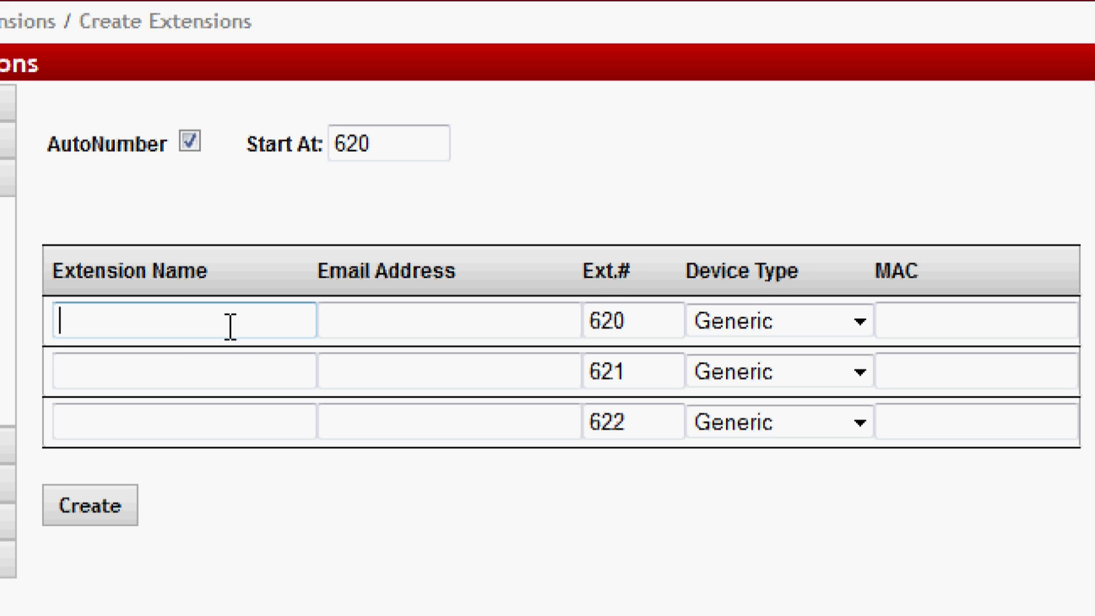
{"action": "type", "text": "Pers"}
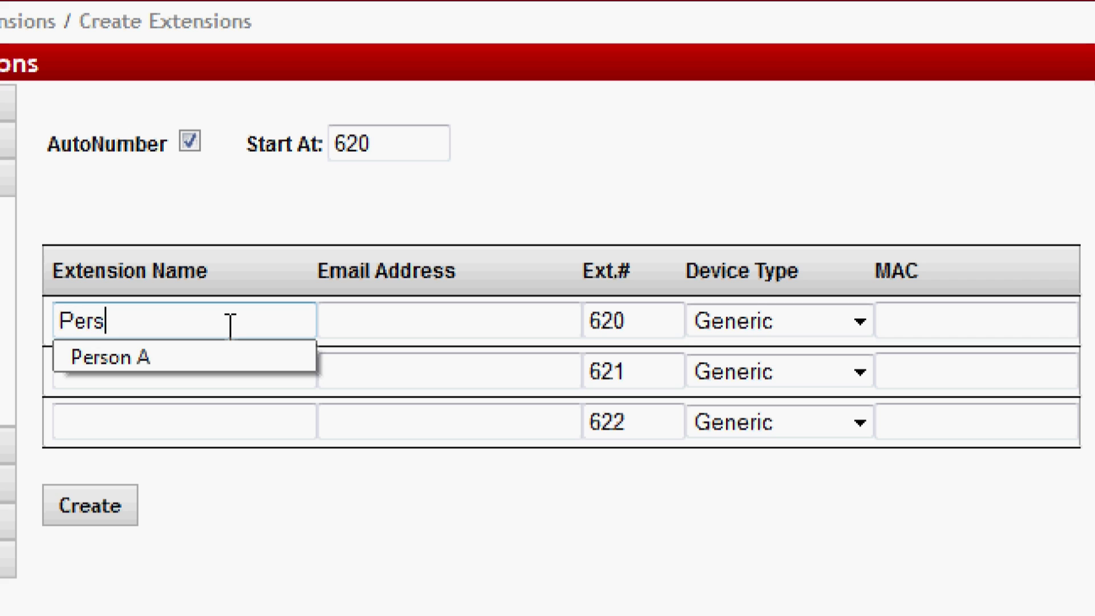
{"action": "type", "text": "on A"}
{"action": "key", "text": "Tab"}
{"action": "key", "text": "Tab"}
{"action": "key", "text": "Tab"}
{"action": "key", "text": "Tab"}
{"action": "key", "text": "Tab"}
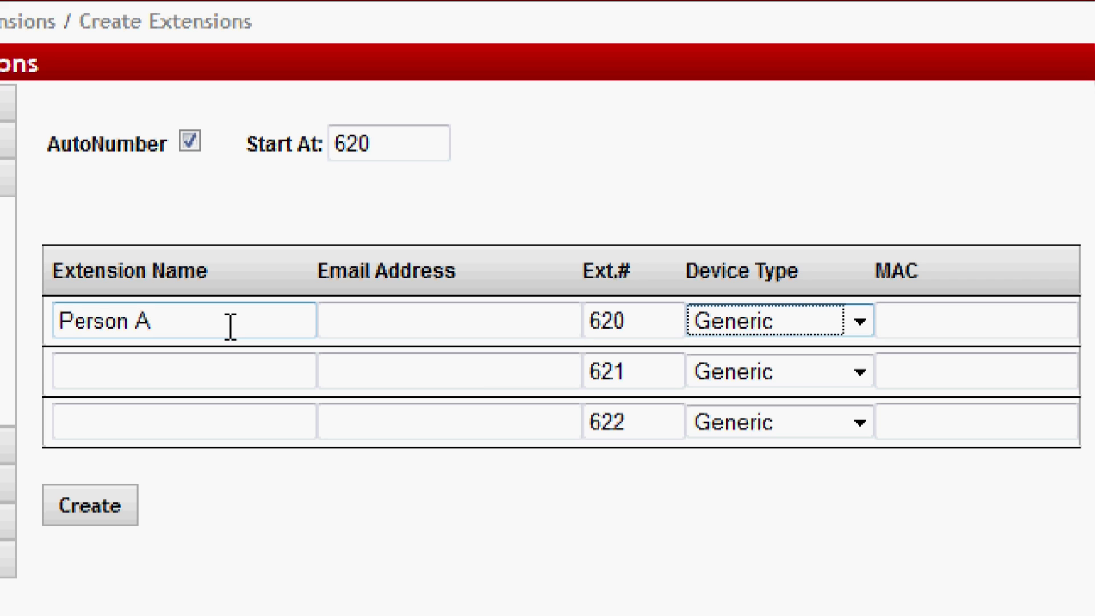
{"action": "key", "text": "shift+Tab"}
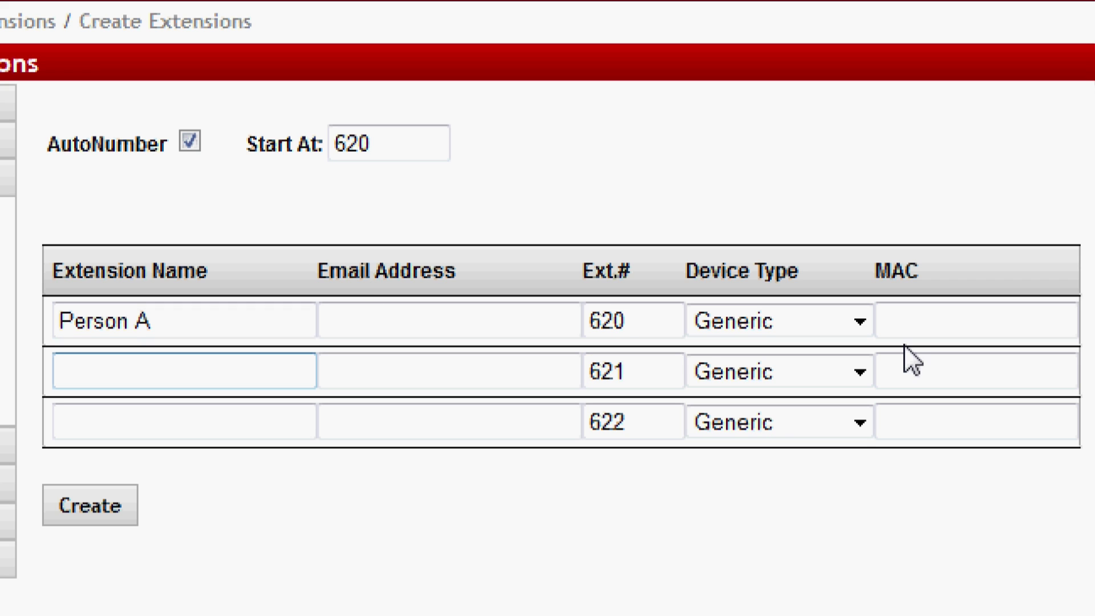
- Set the device types of 620, 621 and 622 to IPitomy 3XX, 4XX and 6XX
{"action": "left_click", "coordinate": [861, 329]}
{"action": "left_click", "coordinate": [773, 409]}
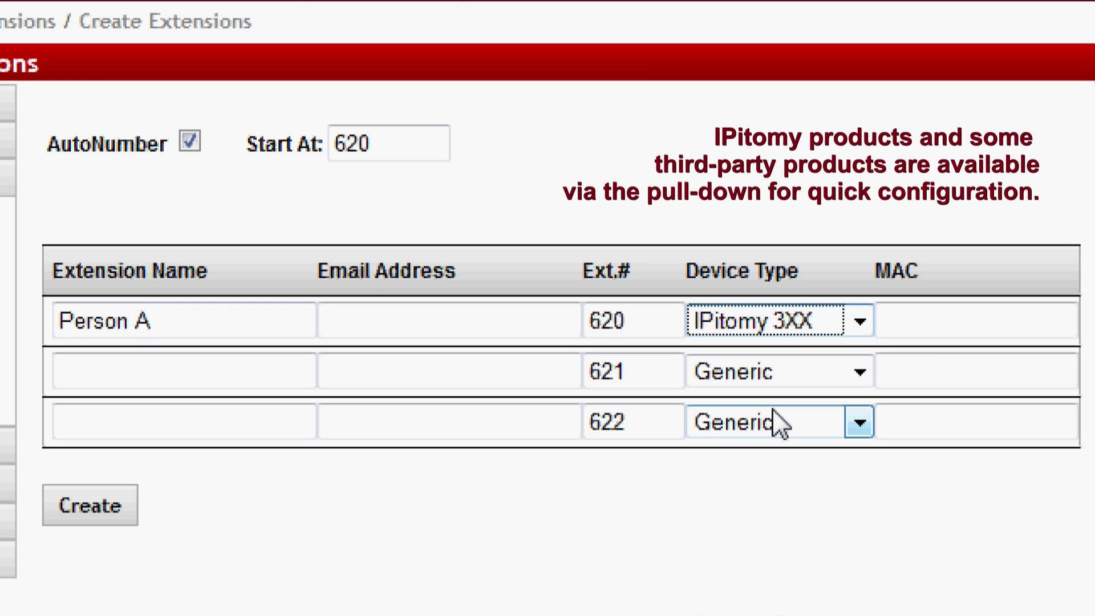
{"action": "left_click", "coordinate": [779, 393]}
{"action": "left_click", "coordinate": [766, 511]}
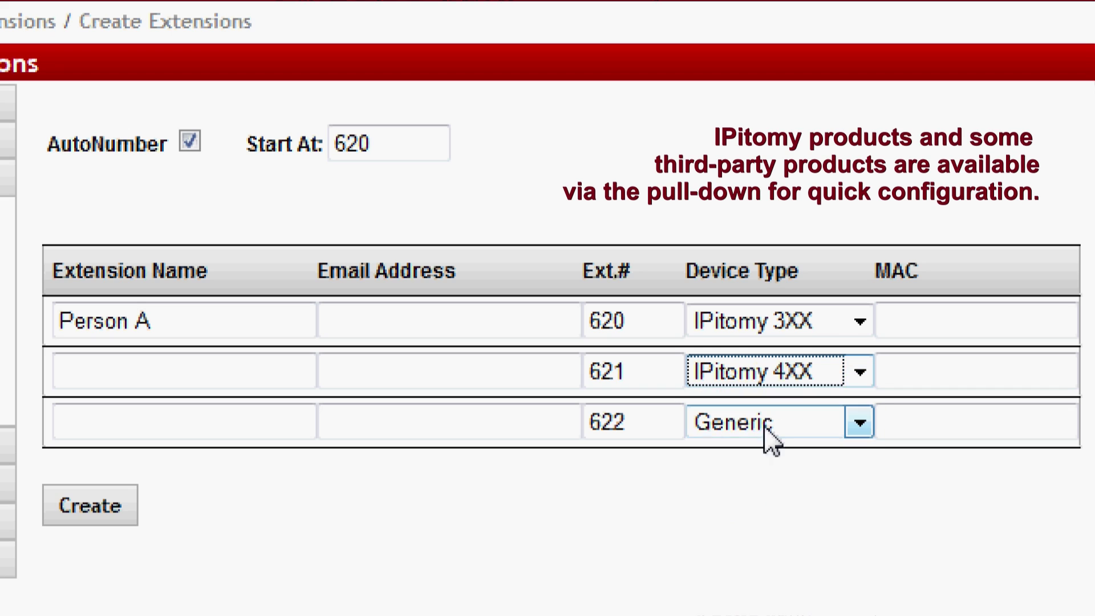
{"action": "left_click", "coordinate": [765, 440]}
{"action": "left_click", "coordinate": [766, 589]}
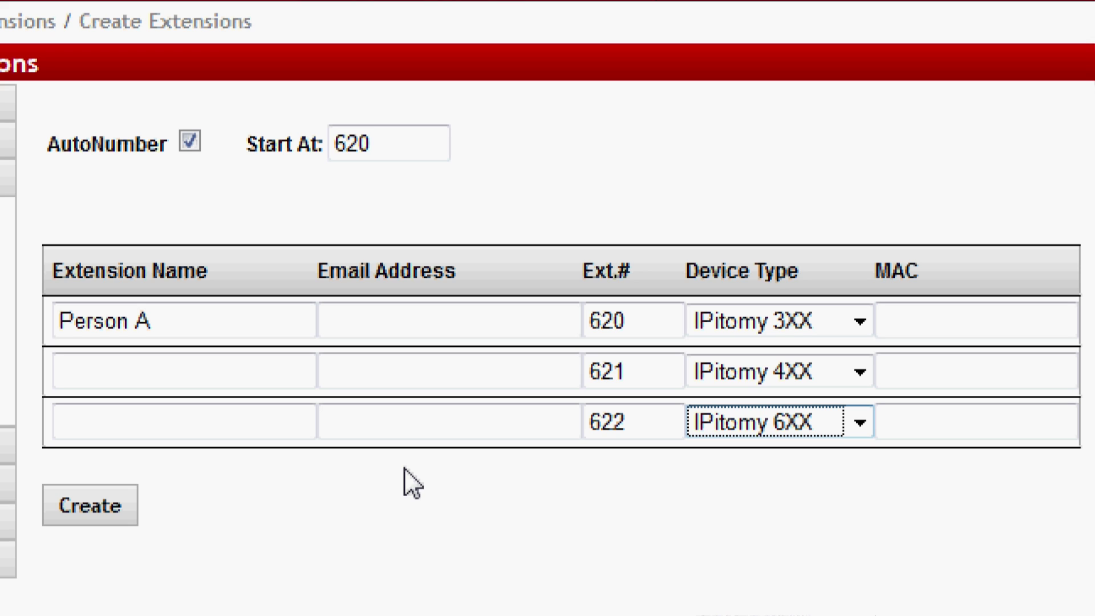
- Fill in extension 620's test e-mail address from the autocomplete suggestion
{"action": "left_click", "coordinate": [120, 330]}
{"action": "left_click", "coordinate": [436, 328]}
{"action": "type", "text": "TEST"}
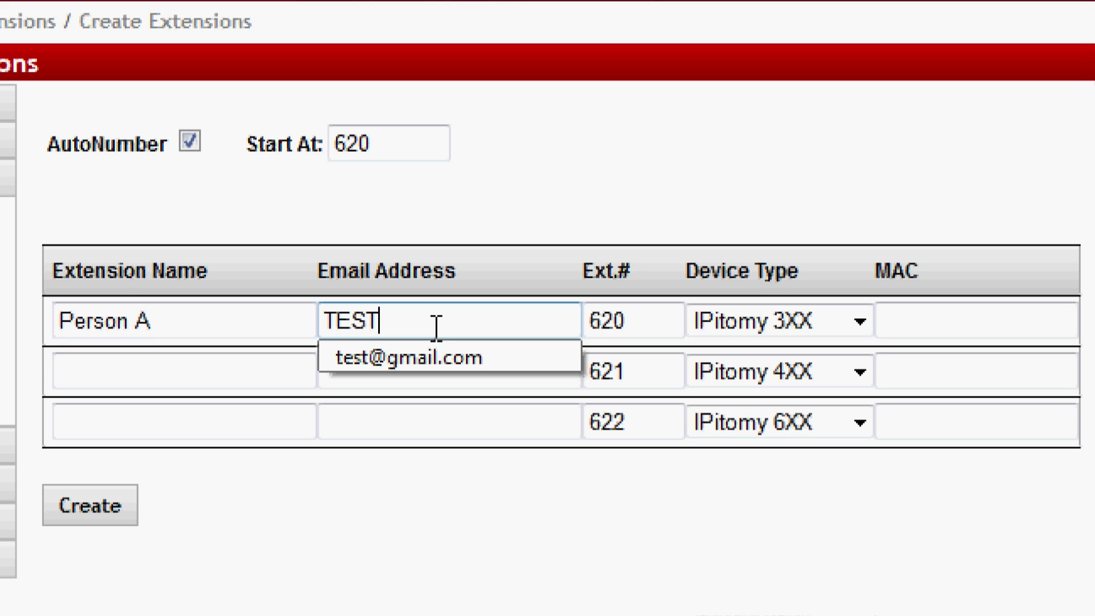
{"action": "left_click", "coordinate": [430, 360]}
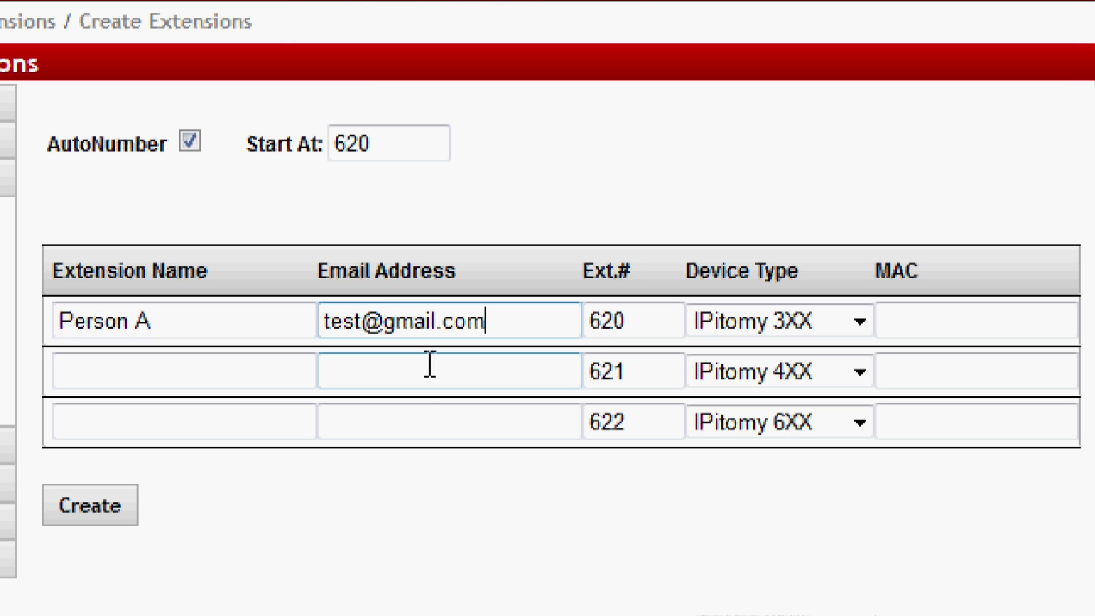
{"action": "left_click", "coordinate": [128, 374]}
{"action": "left_click", "coordinate": [137, 404]}
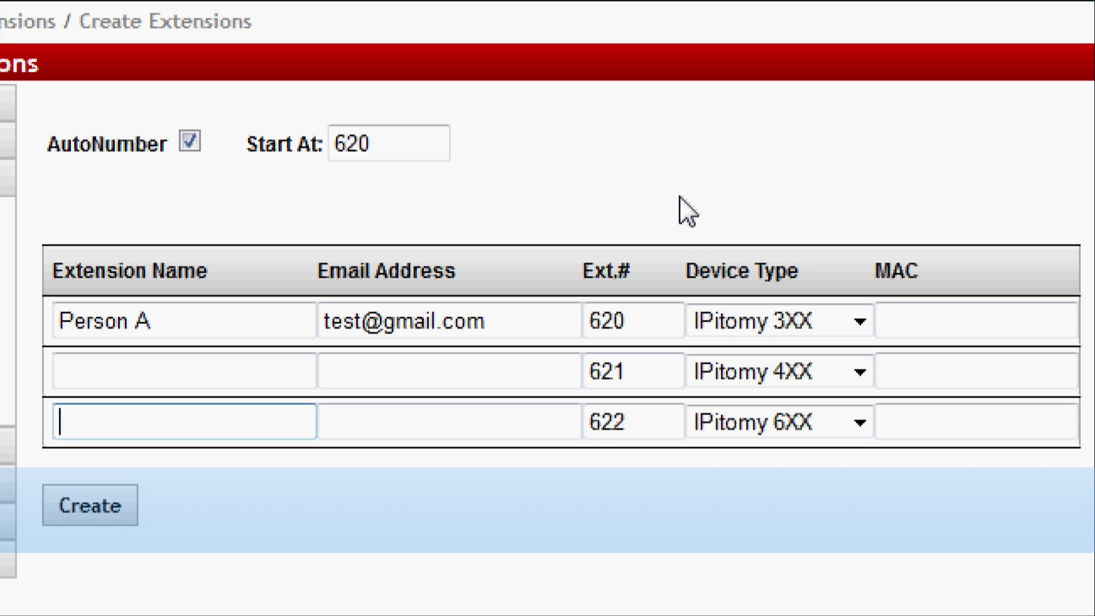
- Create extensions 620–622 and return to the extensions list
{"action": "left_click", "coordinate": [118, 503]}
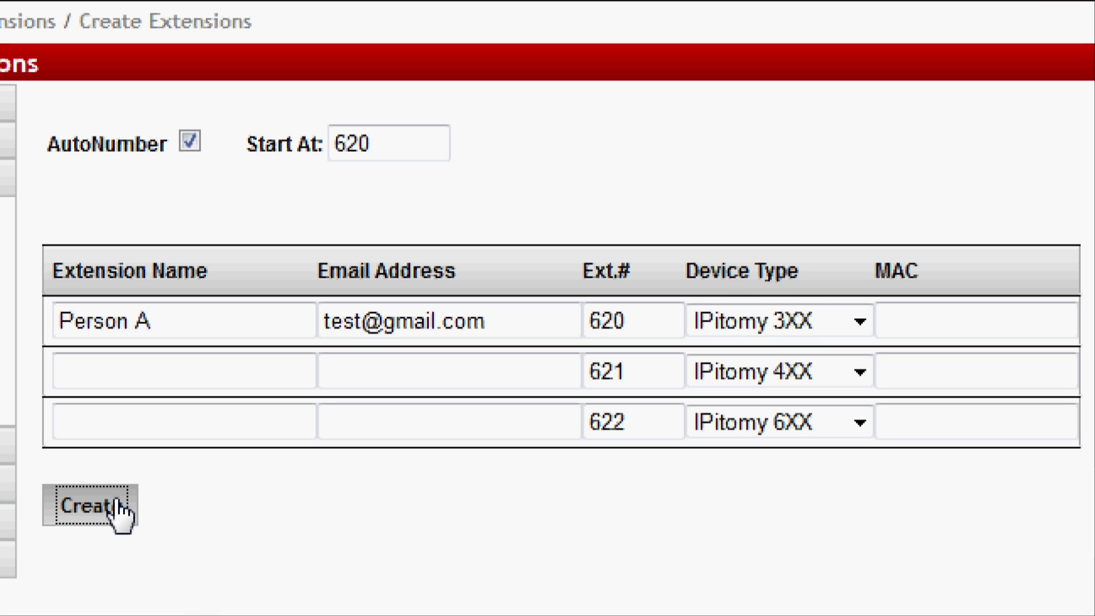
{"action": "left_click_drag", "start_coordinate": [615, 143], "coordinate": [622, 242]}
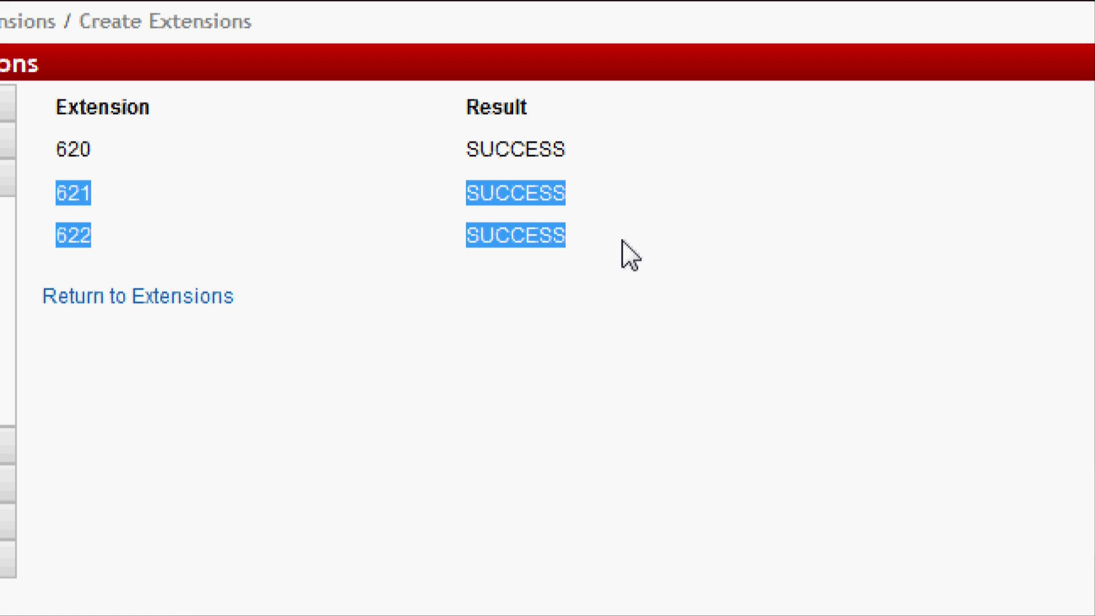
{"action": "left_click", "coordinate": [418, 385]}
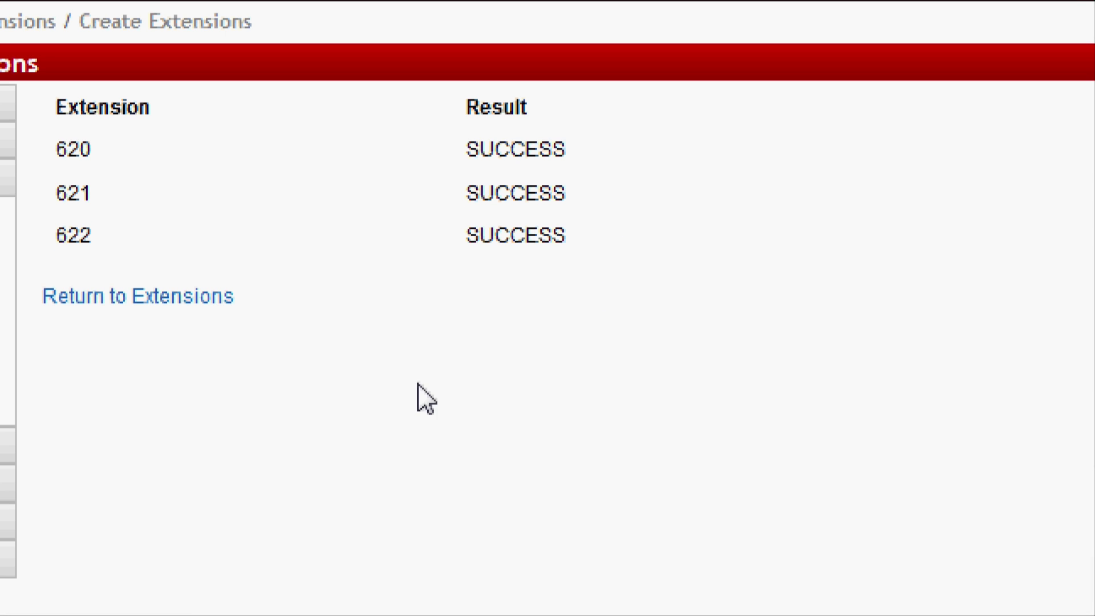
{"action": "left_click", "coordinate": [106, 299]}
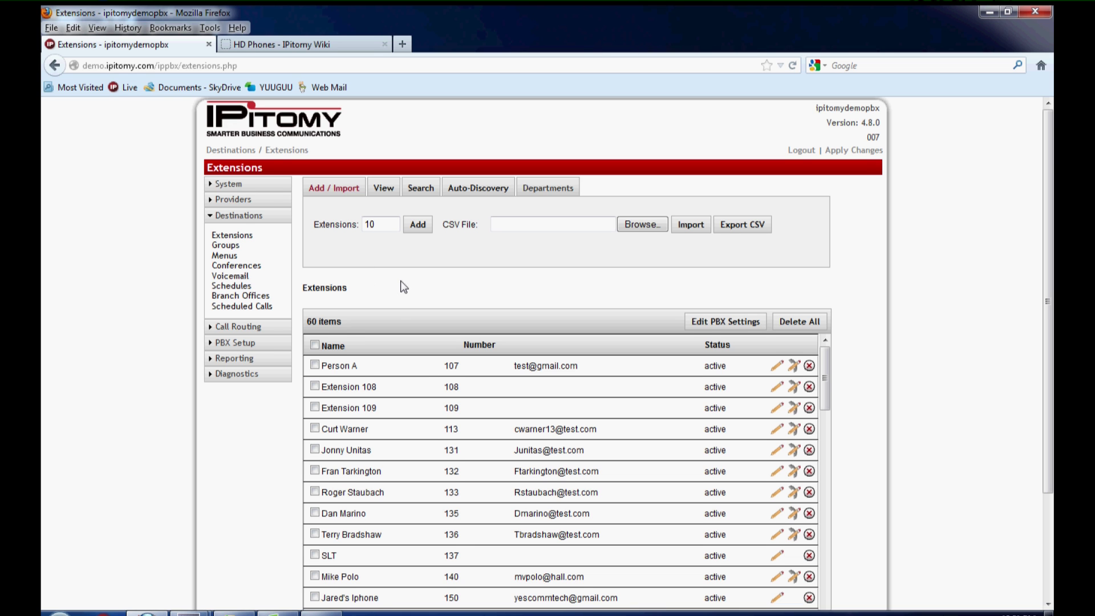
- Open extension 610 (Person A) for editing
{"action": "scroll", "coordinate": [404, 287], "scroll_direction": "down", "scroll_amount": 3}
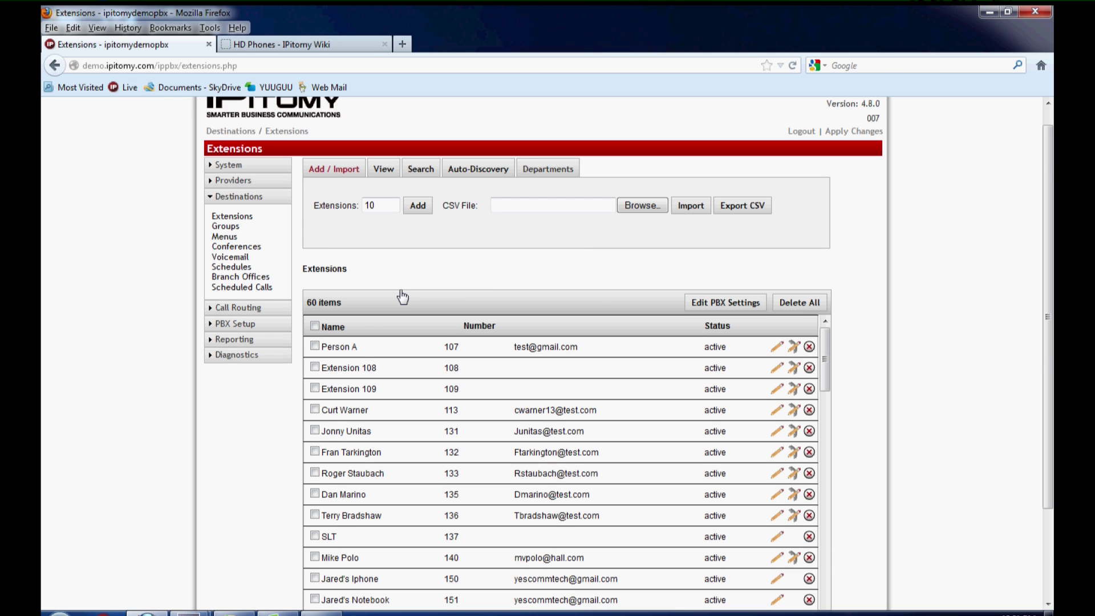
{"action": "scroll", "coordinate": [643, 376], "scroll_direction": "down", "scroll_amount": 3}
{"action": "scroll", "coordinate": [644, 376], "scroll_direction": "down", "scroll_amount": 5}
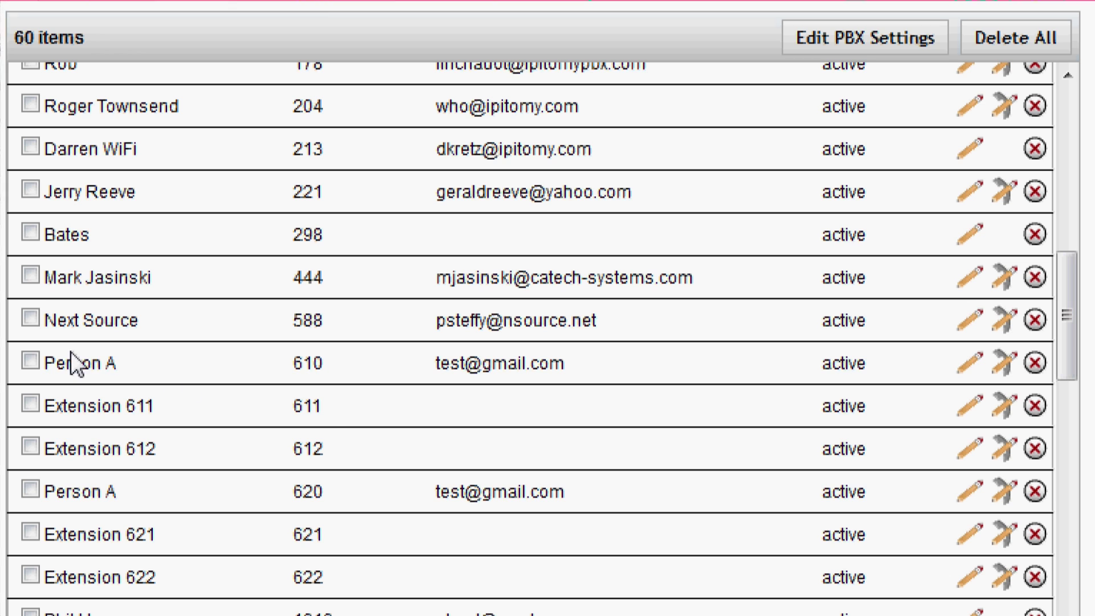
{"action": "left_click_drag", "start_coordinate": [80, 363], "coordinate": [330, 410]}
{"action": "left_click", "coordinate": [322, 453]}
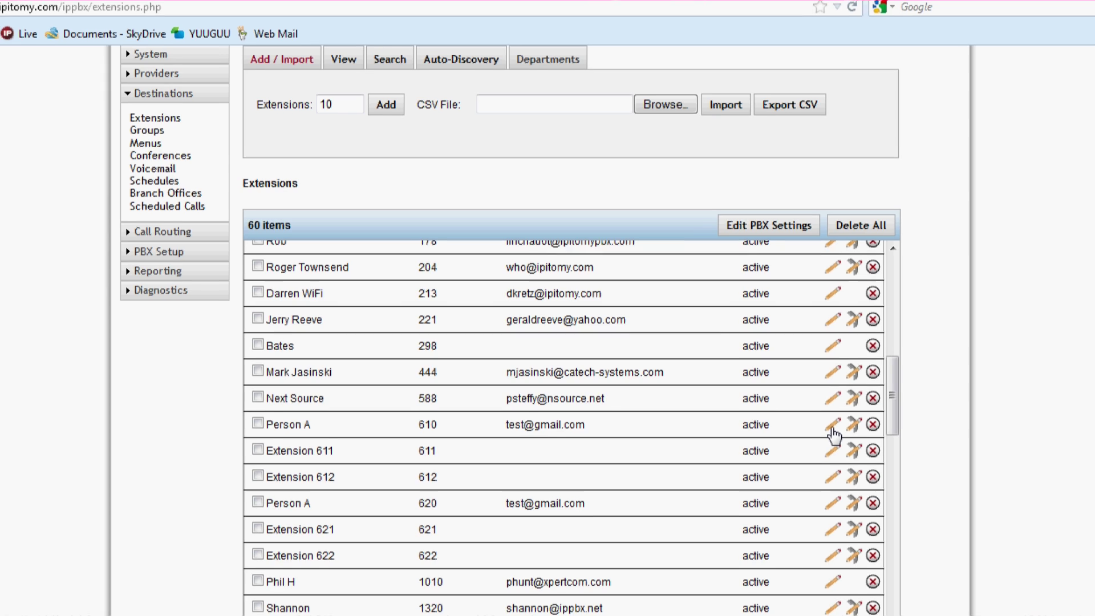
{"action": "left_click", "coordinate": [969, 363]}
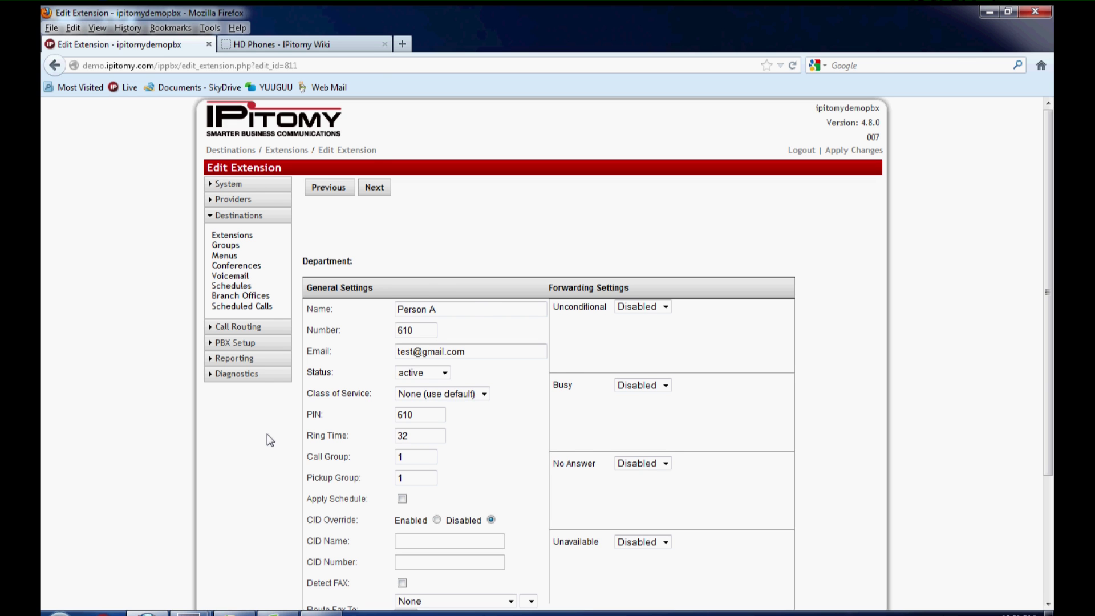
- Check extension 610's advanced DTMF Mode and leave it at rfc2833
{"action": "scroll", "coordinate": [267, 433], "scroll_direction": "down", "scroll_amount": 3}
{"action": "left_click", "coordinate": [336, 488]}
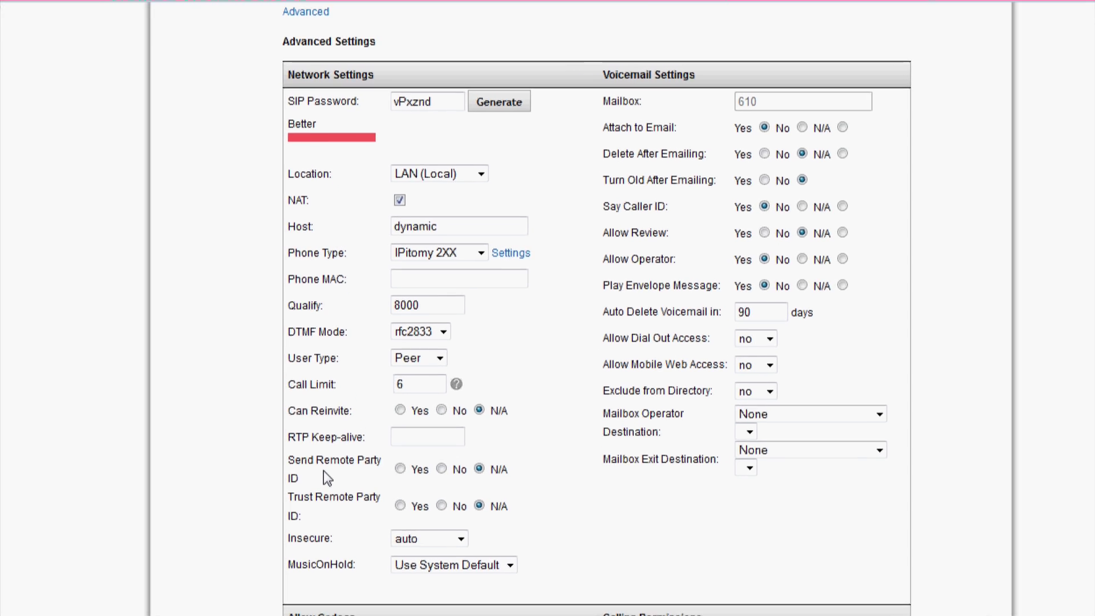
{"action": "left_click_drag", "start_coordinate": [263, 246], "coordinate": [310, 200]}
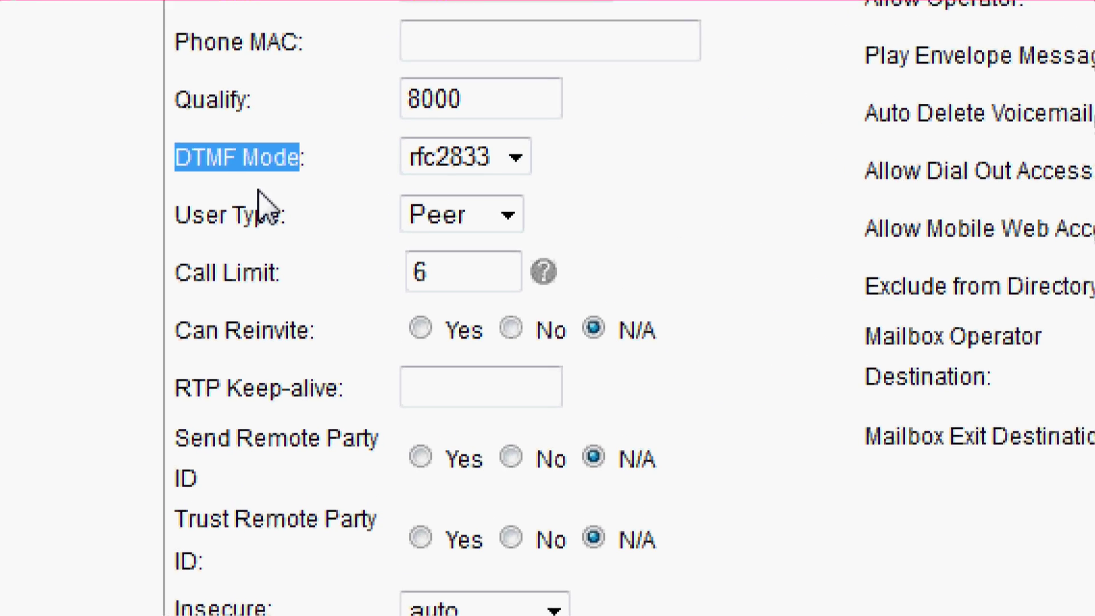
{"action": "left_click", "coordinate": [116, 245]}
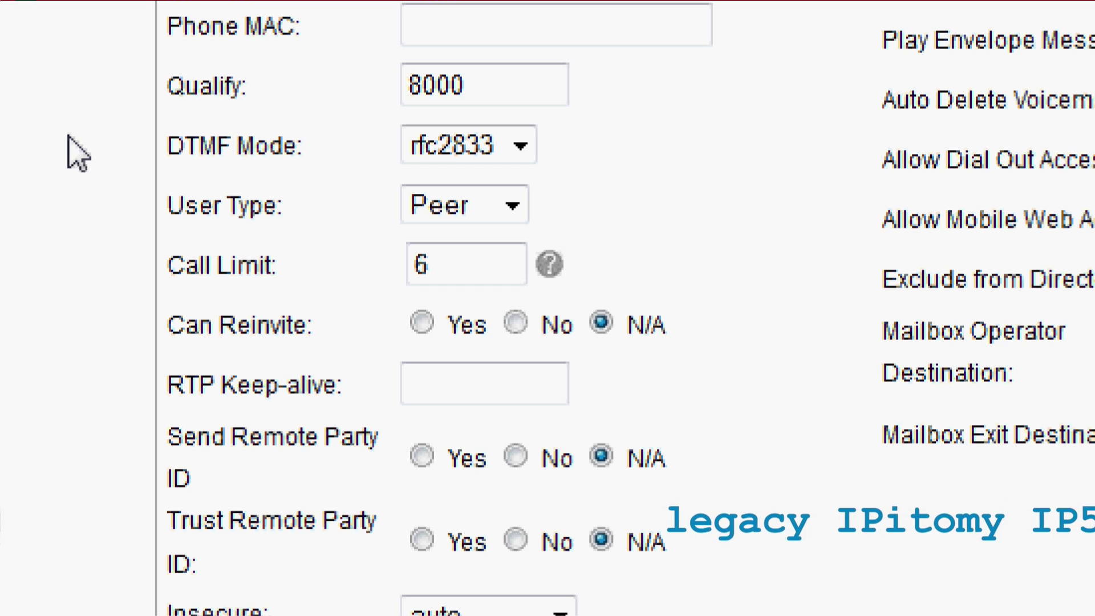
{"action": "left_click", "coordinate": [495, 166]}
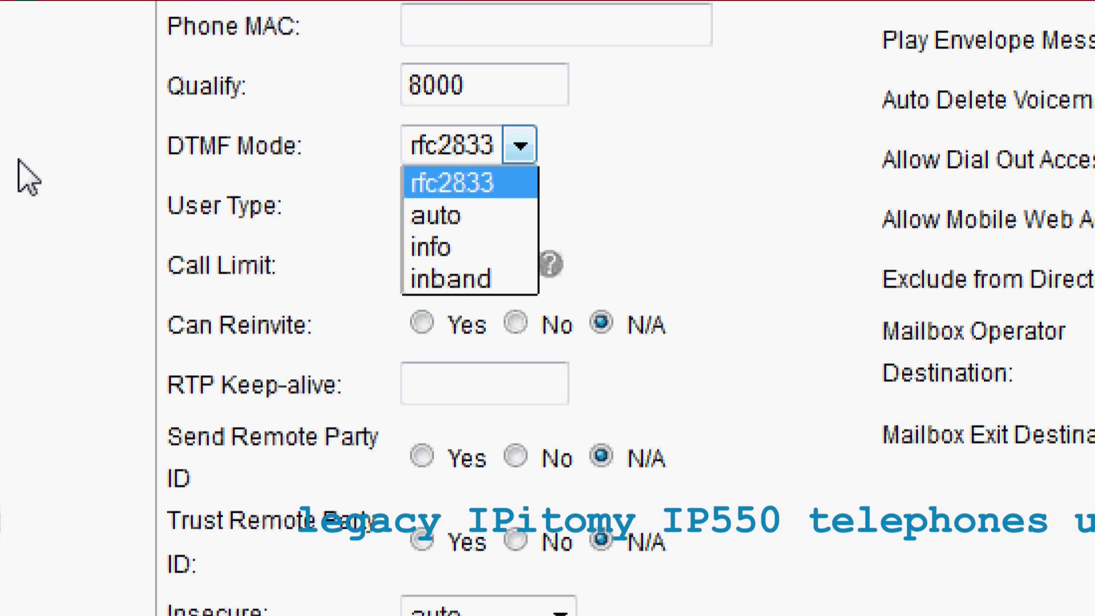
{"action": "left_click", "coordinate": [19, 177]}
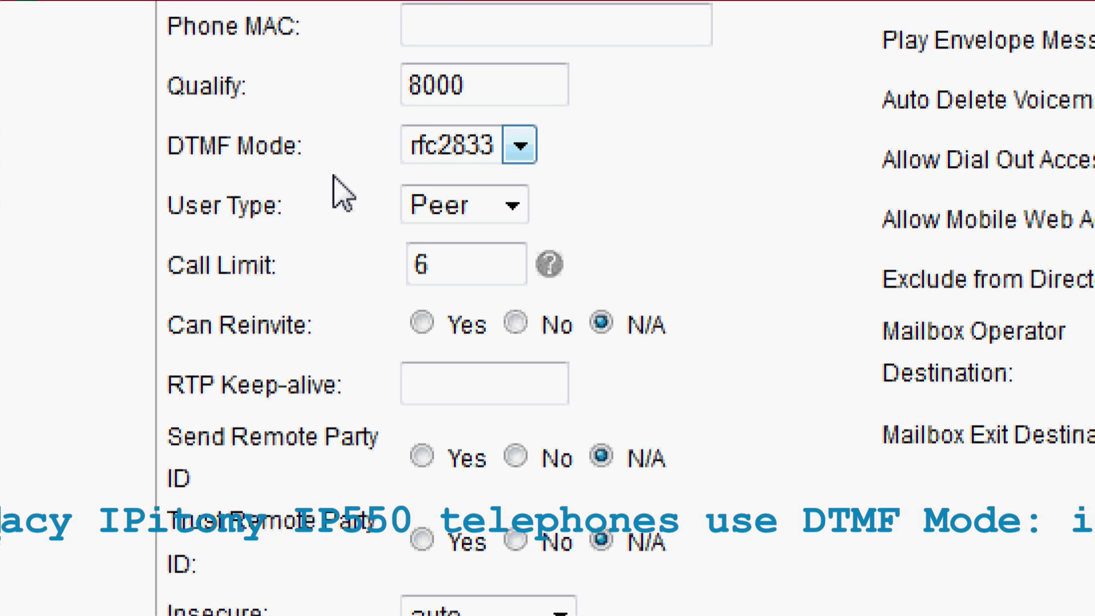
{"action": "left_click", "coordinate": [527, 155]}
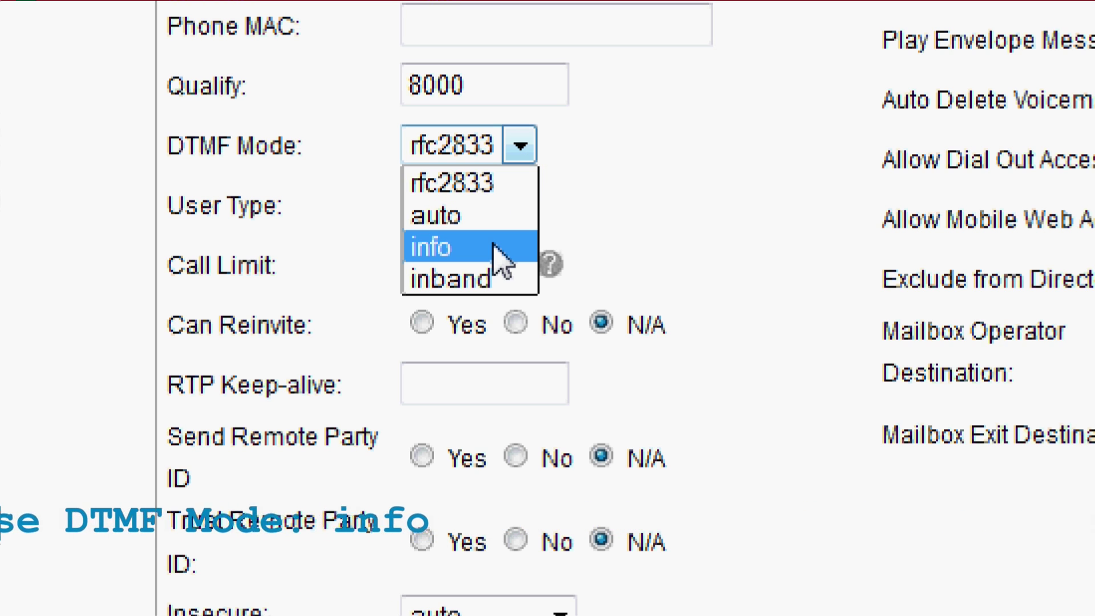
{"action": "left_click", "coordinate": [21, 210]}
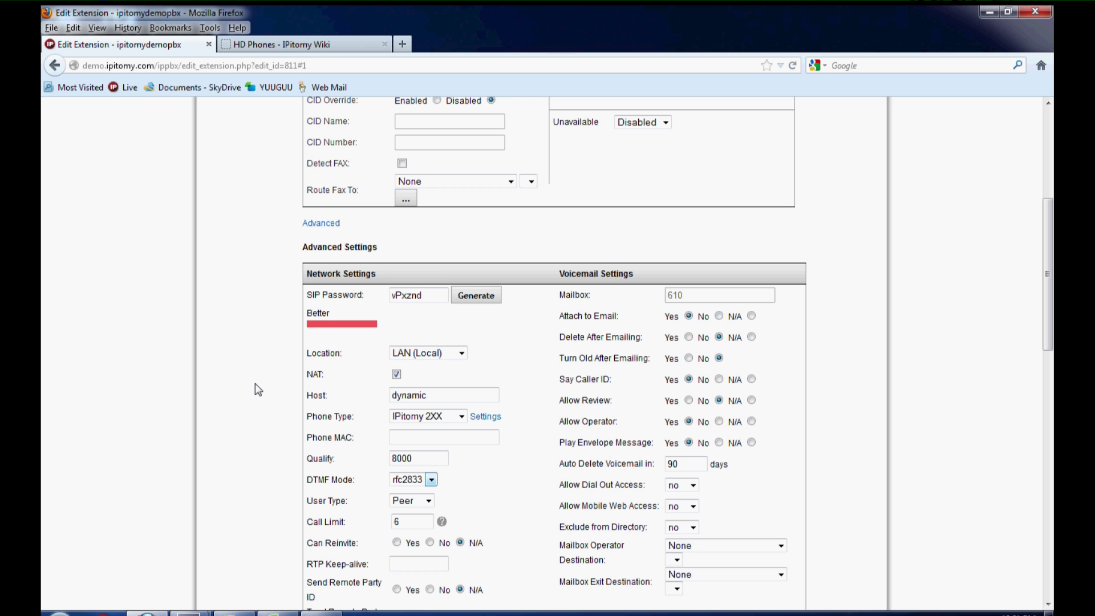
- Return to the Extensions list and show the Auto-Discovery options
{"action": "scroll", "coordinate": [254, 383], "scroll_direction": "up", "scroll_amount": 10}
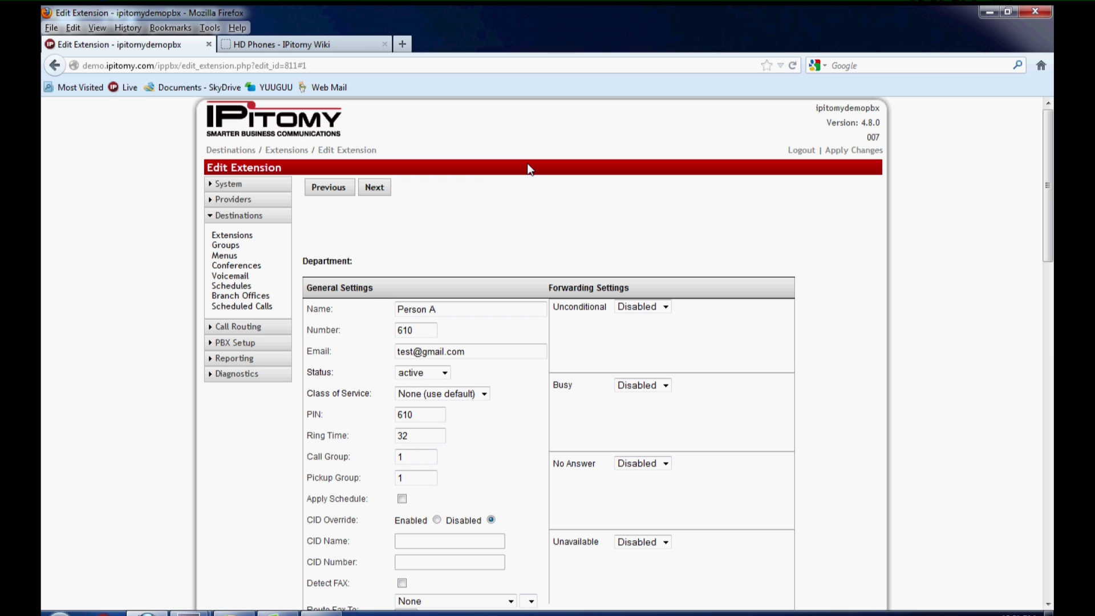
{"action": "left_click", "coordinate": [221, 238]}
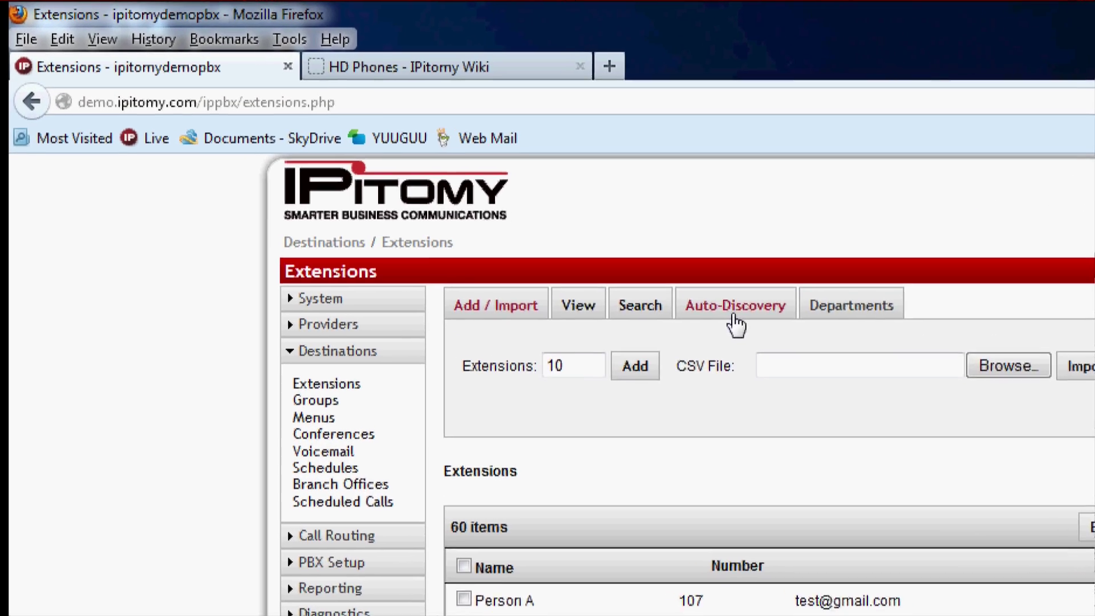
{"action": "left_click", "coordinate": [477, 193]}
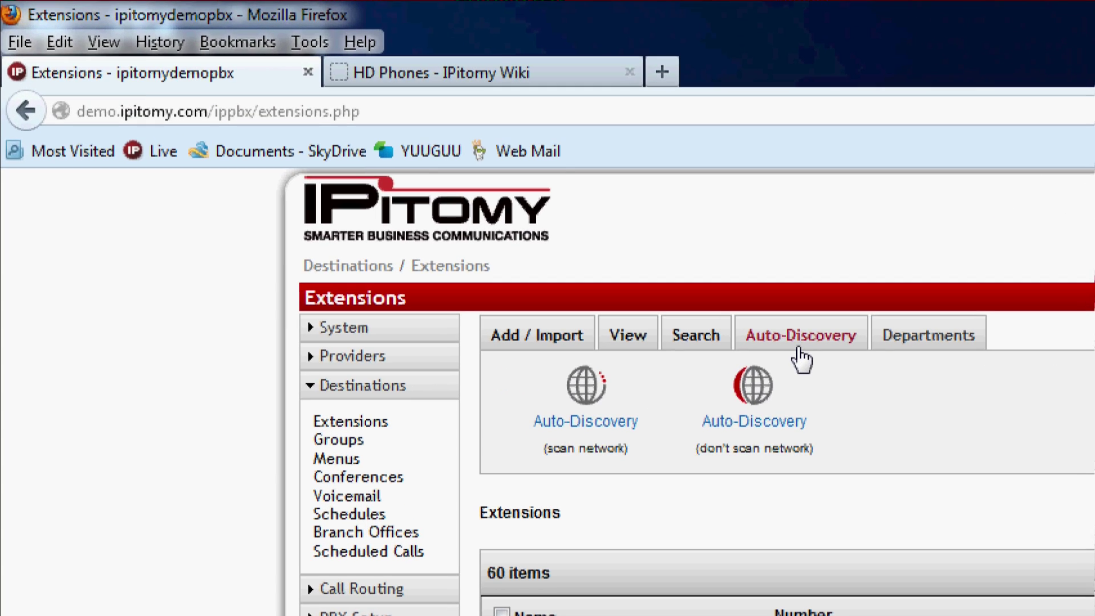
{"action": "left_click", "coordinate": [496, 72]}
- Go from the wiki main page to HD Phones > Phone Configuration and review the provisioning methods
{"action": "left_click", "coordinate": [189, 114]}
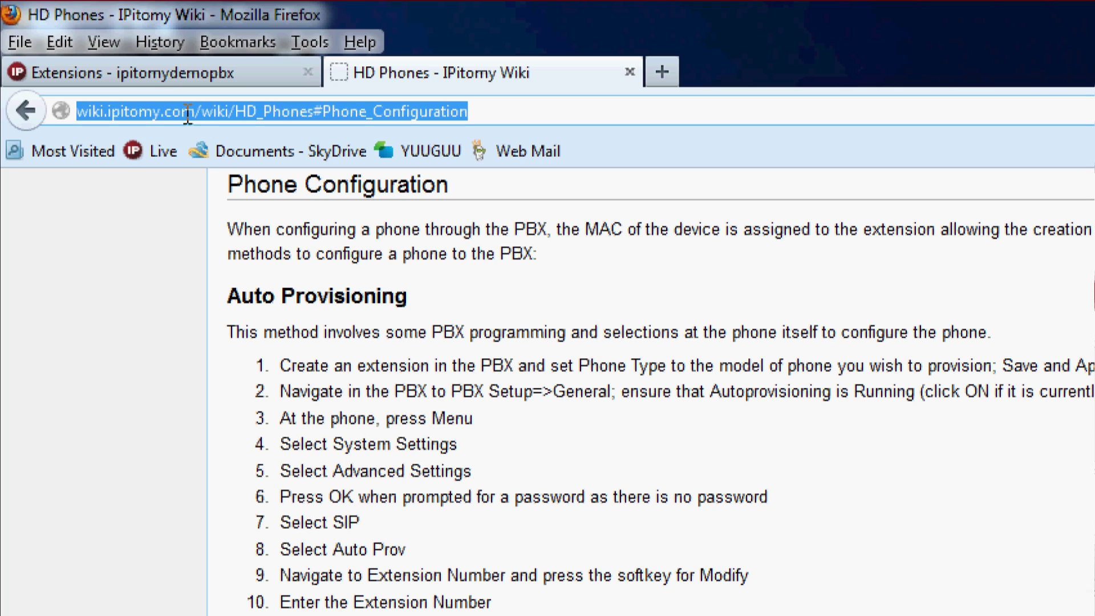
{"action": "left_click", "coordinate": [208, 112]}
{"action": "key", "text": "shift+End"}
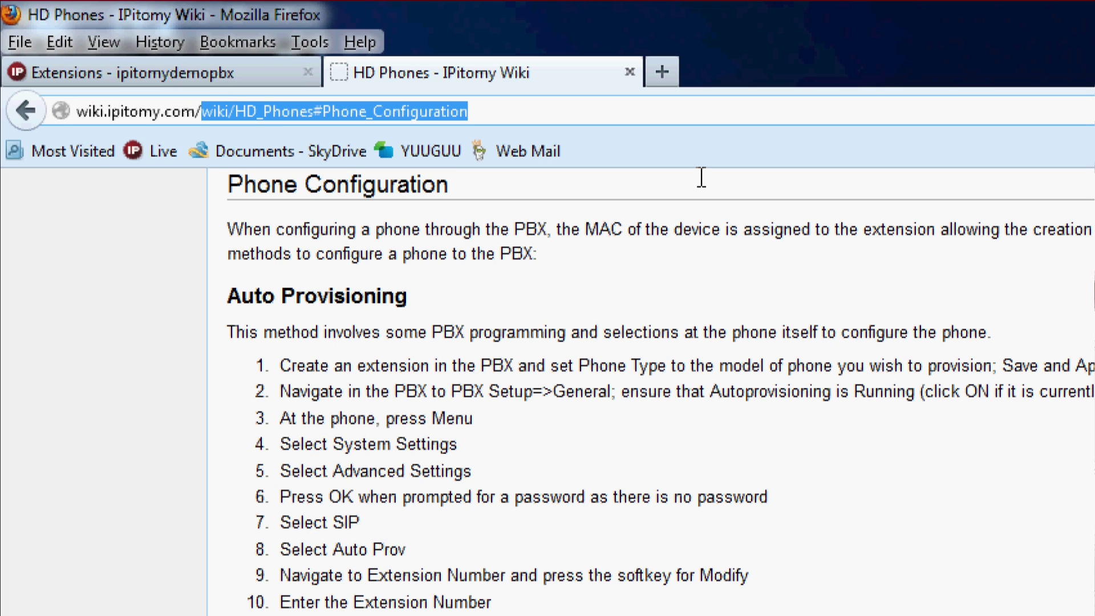
{"action": "key", "text": "BackSpace"}
{"action": "key", "text": "Return"}
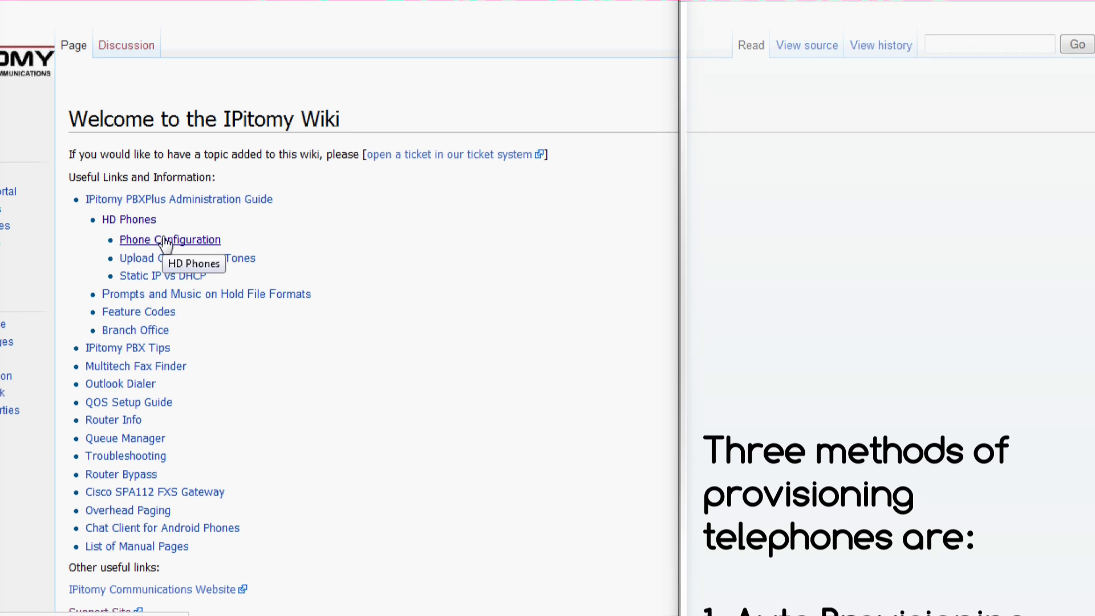
{"action": "left_click", "coordinate": [166, 224]}
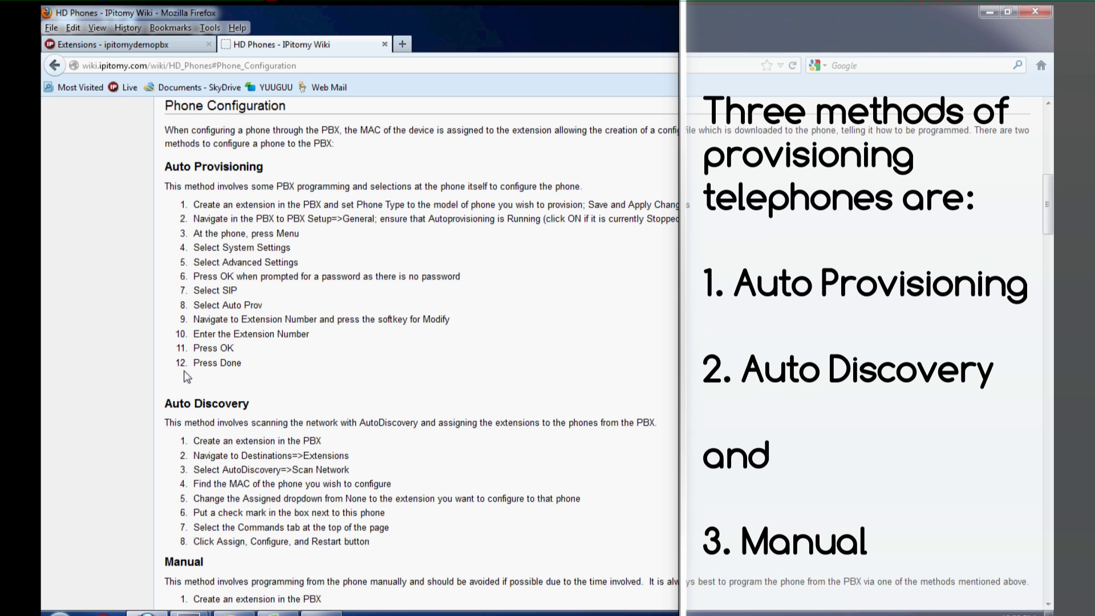
{"action": "scroll", "coordinate": [244, 433], "scroll_direction": "down", "scroll_amount": 7}
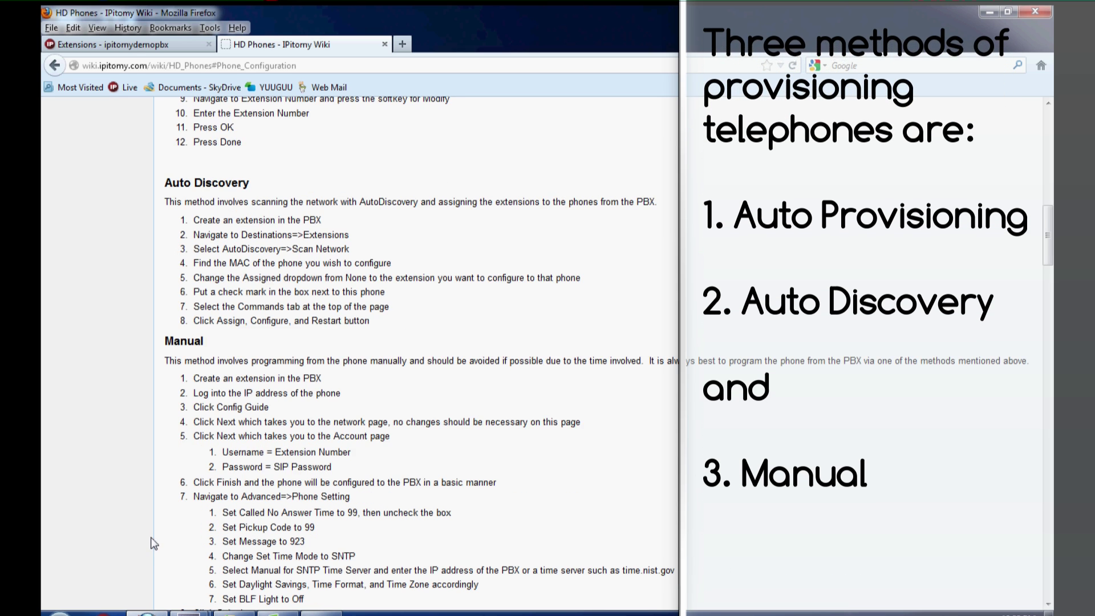
{"action": "scroll", "coordinate": [247, 484], "scroll_direction": "up", "scroll_amount": 4}
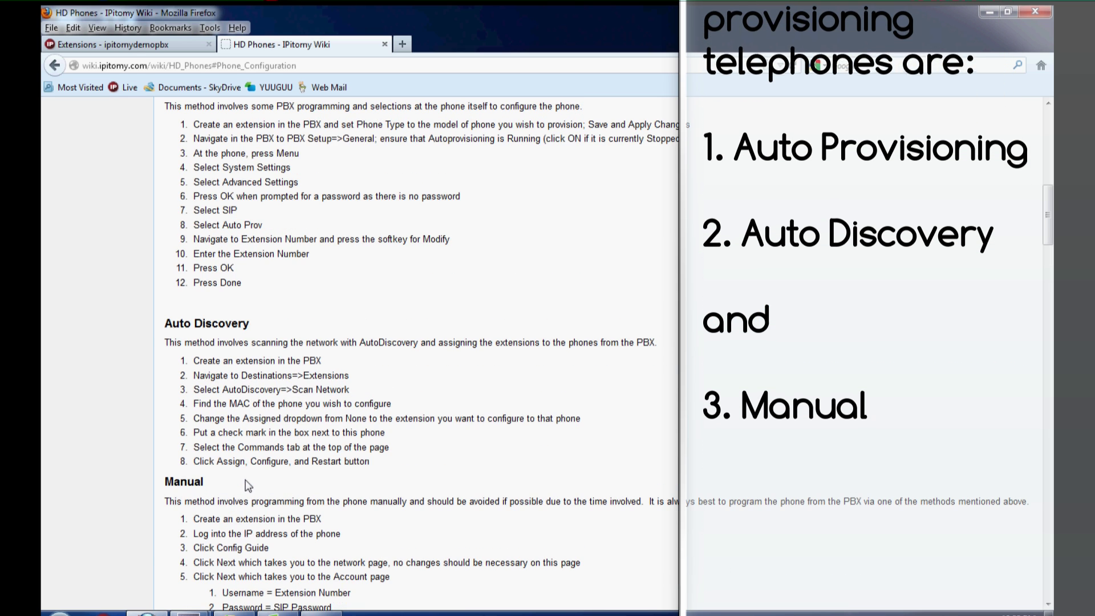
{"action": "scroll", "coordinate": [174, 276], "scroll_direction": "up", "scroll_amount": 3}
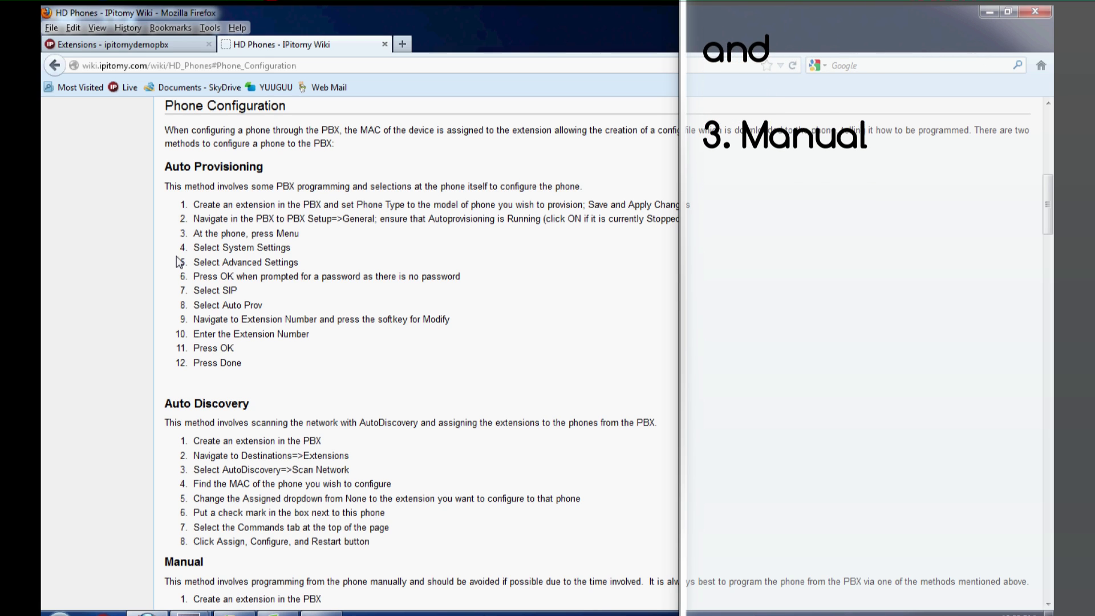
{"action": "left_click", "coordinate": [162, 47]}
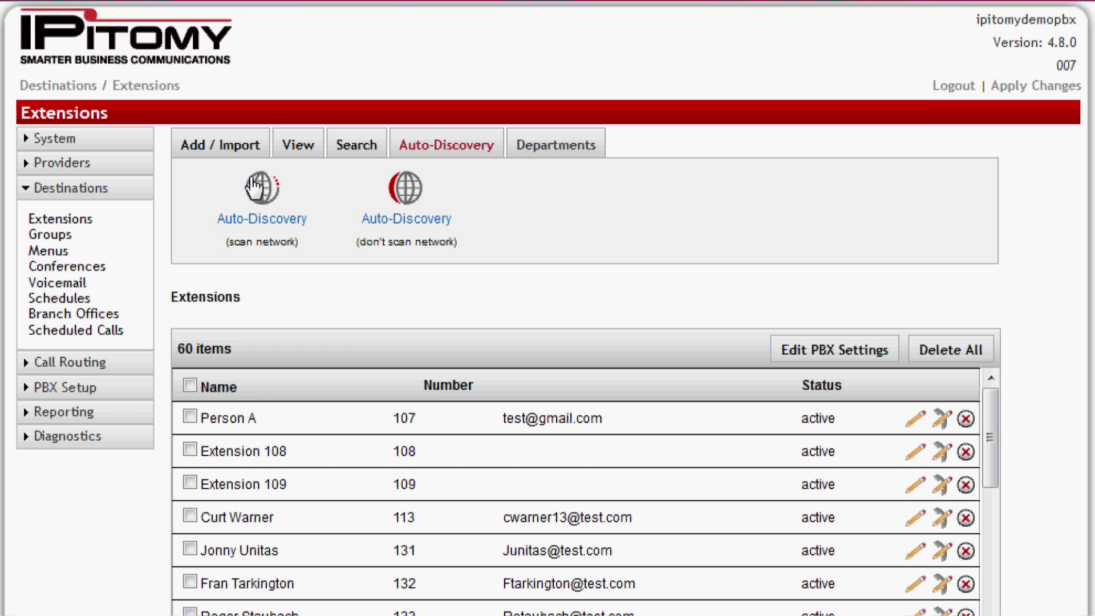
- Run the Auto-Discovery network scan to find the phones
{"action": "left_click", "coordinate": [255, 186]}
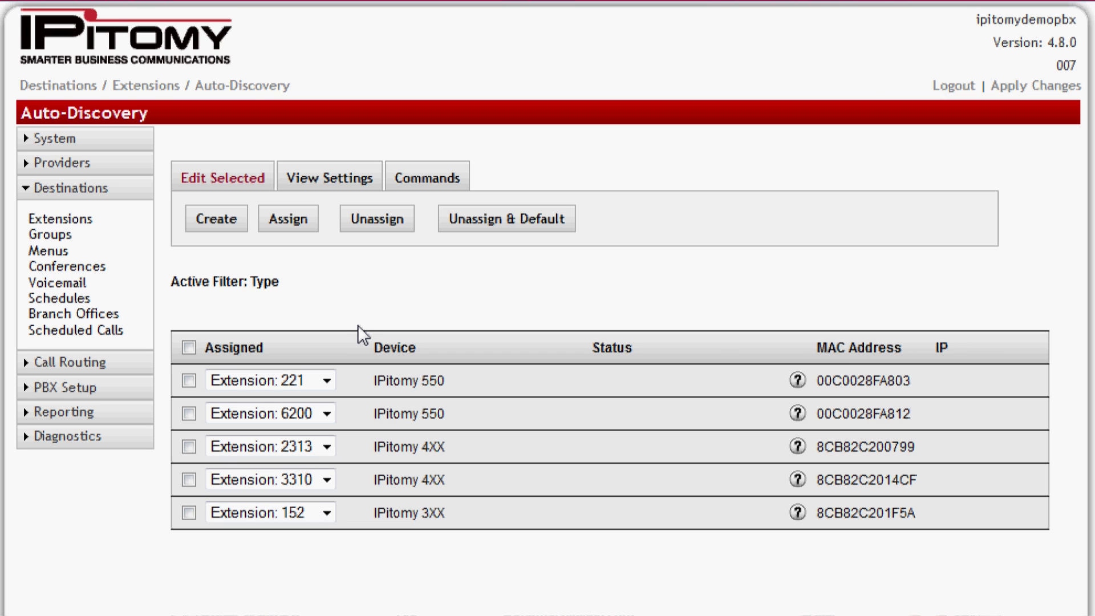
- Filter the Auto-Discovery list to show only IPitomy device types
{"action": "left_click", "coordinate": [341, 188]}
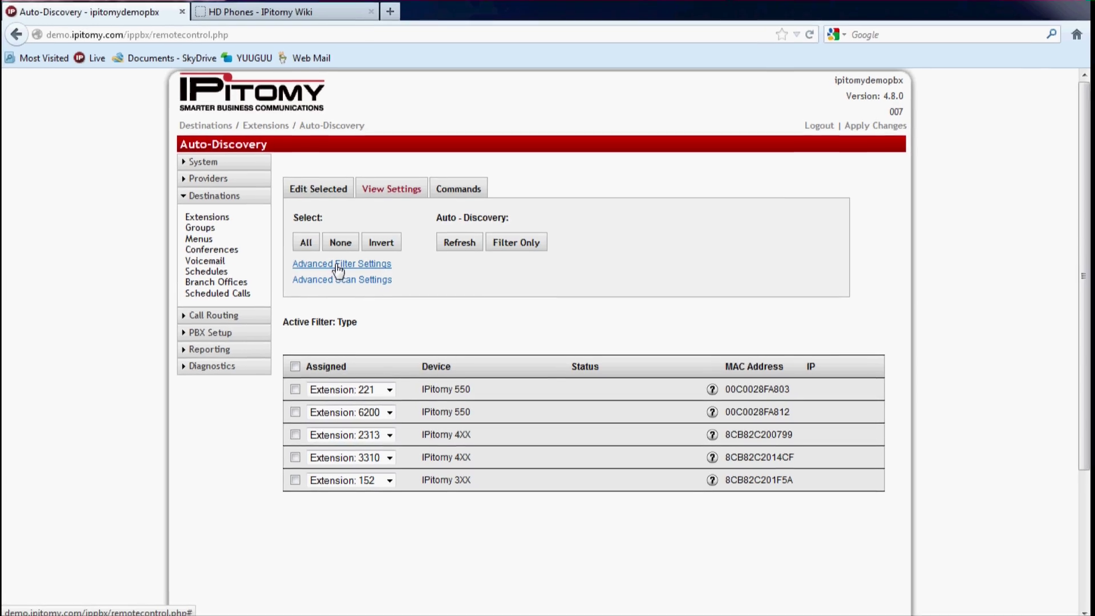
{"action": "left_click", "coordinate": [339, 264]}
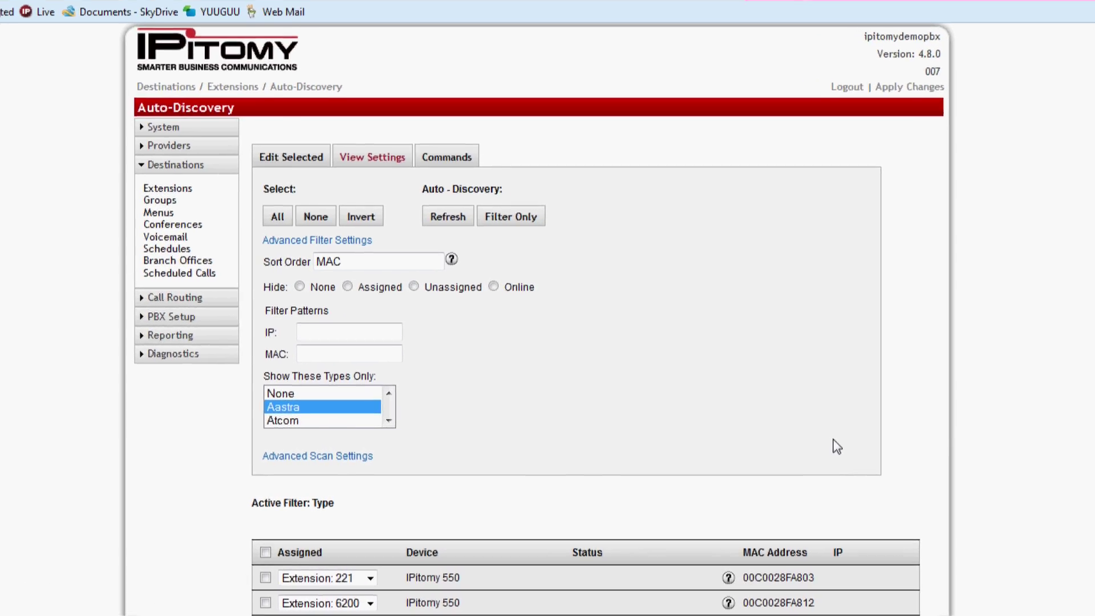
{"action": "scroll", "coordinate": [843, 411], "scroll_direction": "down", "scroll_amount": 3}
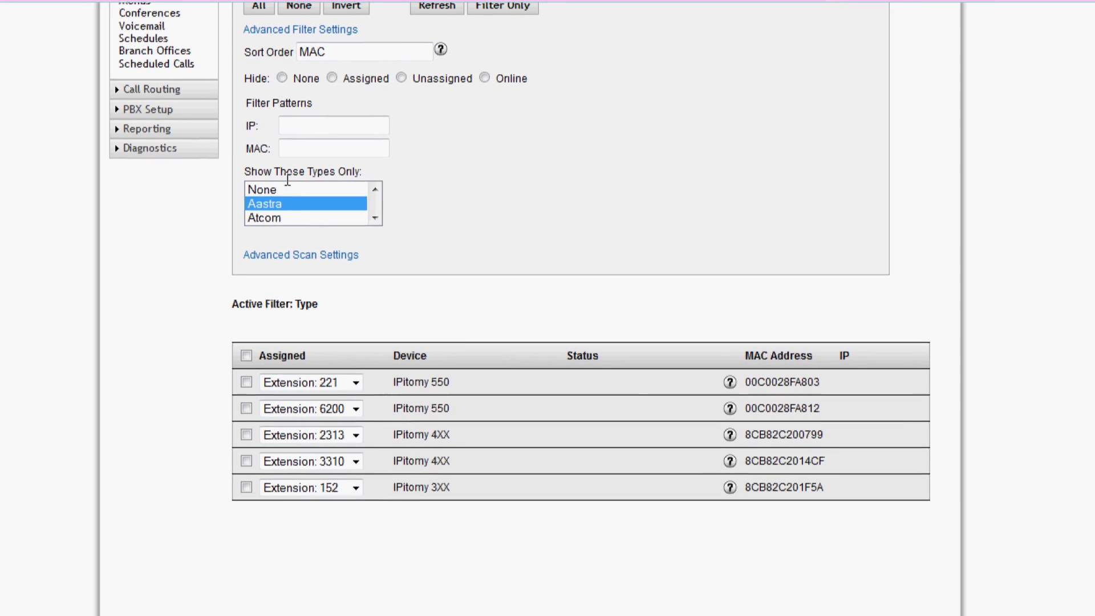
{"action": "scroll", "coordinate": [368, 101], "scroll_direction": "up", "scroll_amount": 3}
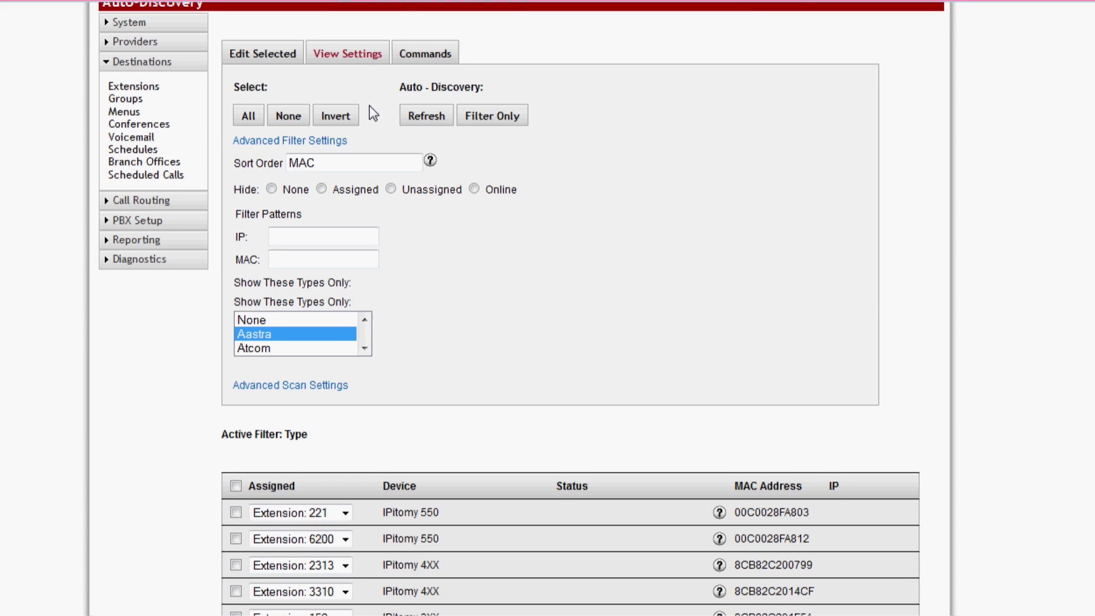
{"action": "scroll", "coordinate": [369, 105], "scroll_direction": "up", "scroll_amount": 2}
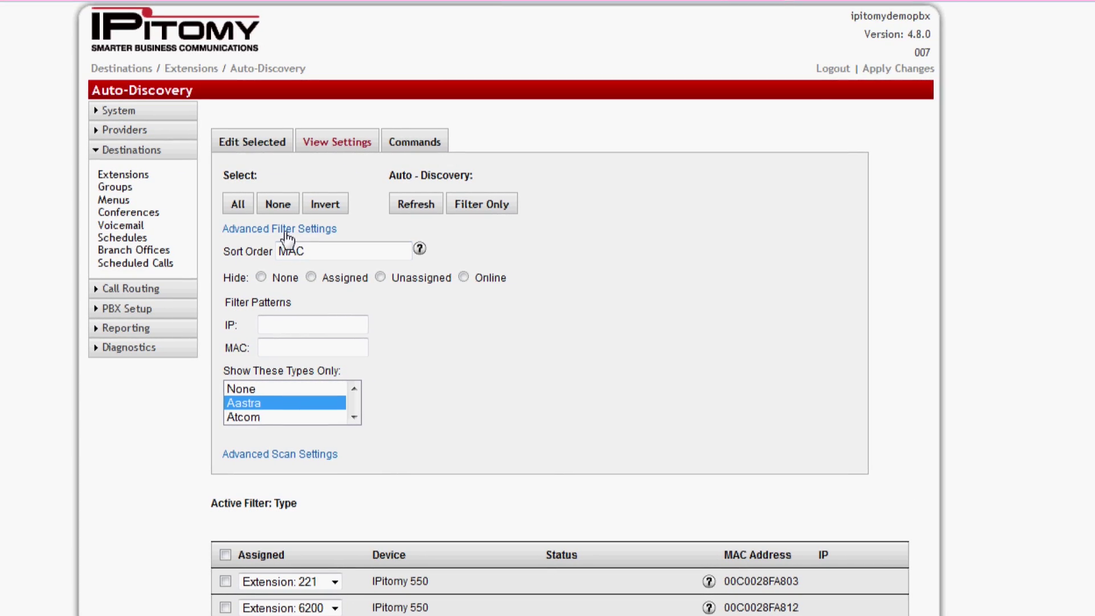
{"action": "scroll", "coordinate": [464, 336], "scroll_direction": "down", "scroll_amount": 3}
{"action": "left_click_drag", "start_coordinate": [237, 370], "coordinate": [398, 382]}
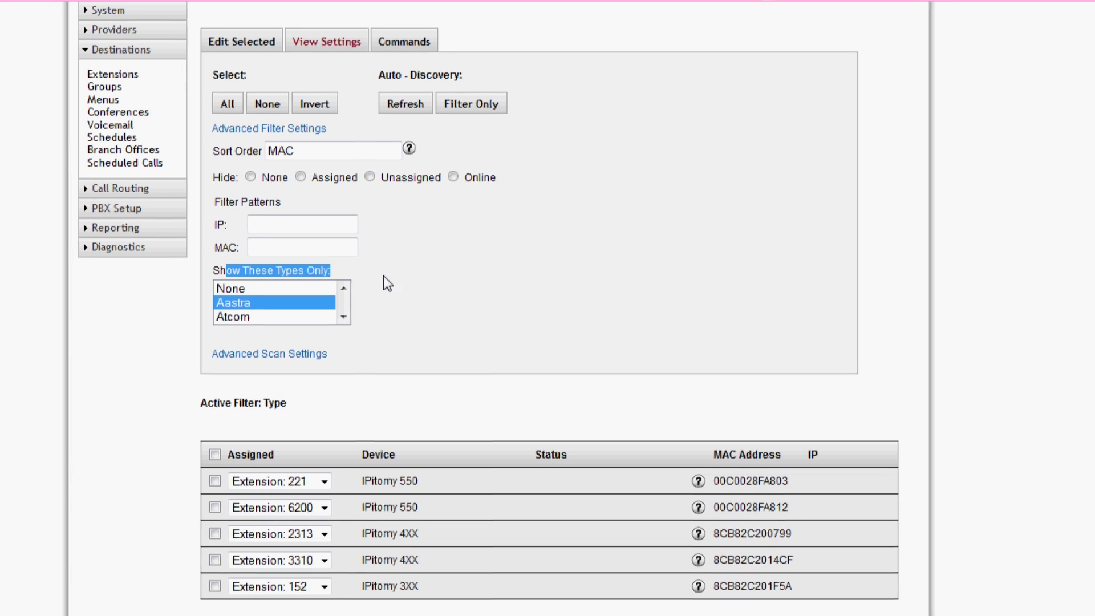
{"action": "left_click", "coordinate": [382, 278]}
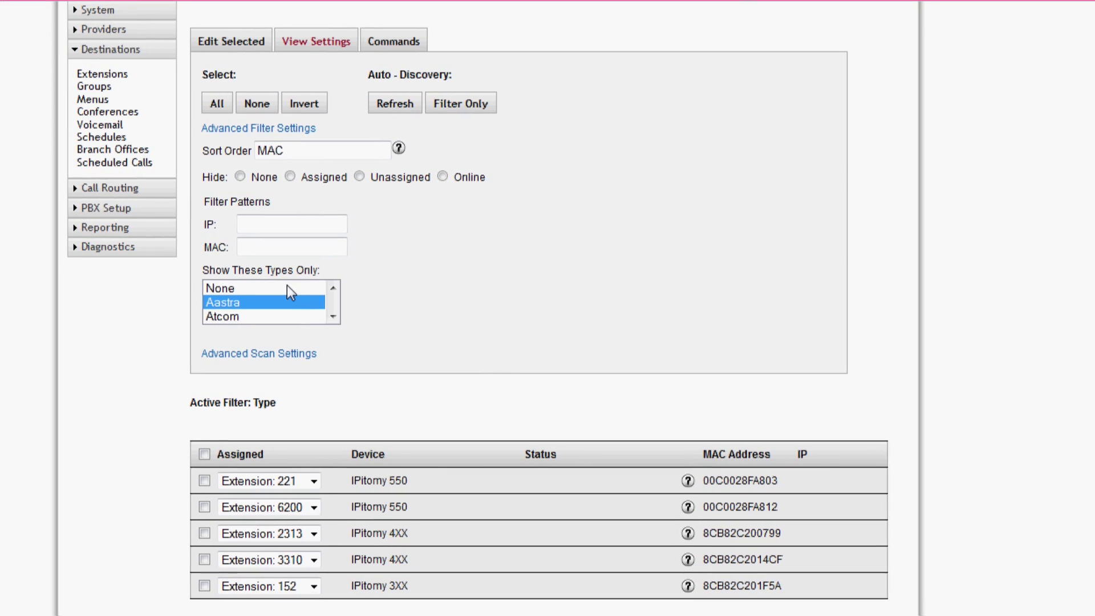
{"action": "left_click", "coordinate": [475, 108]}
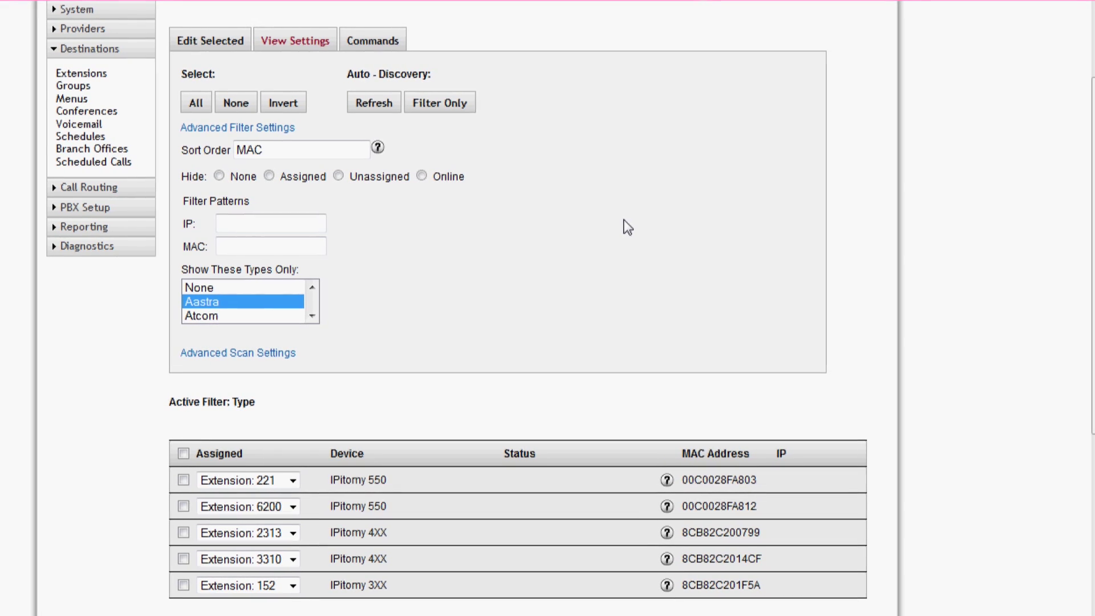
{"action": "left_click", "coordinate": [301, 317]}
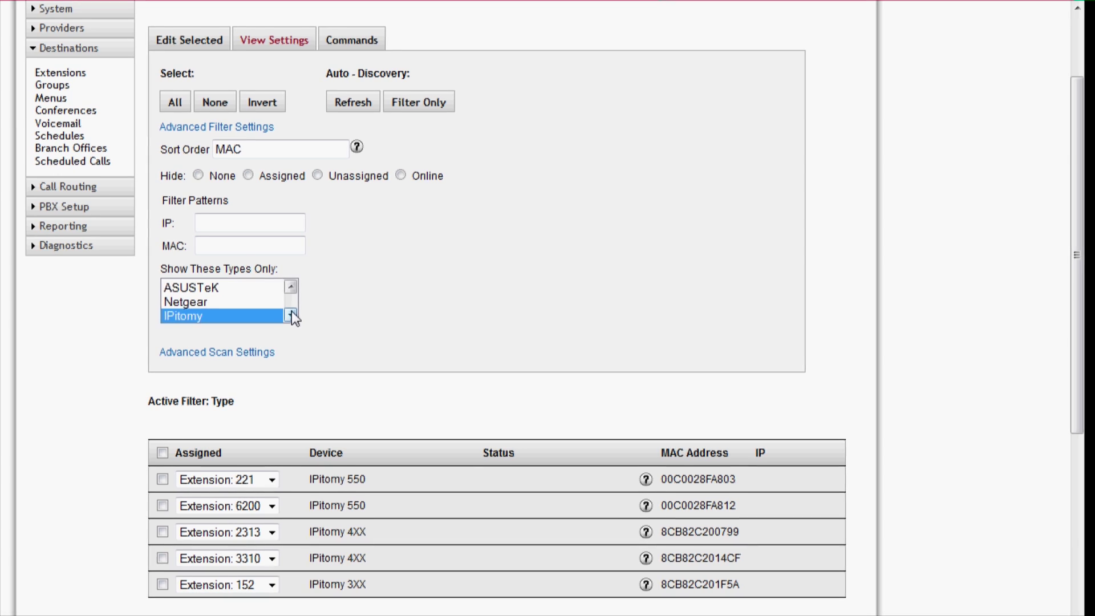
{"action": "scroll", "coordinate": [289, 289], "scroll_direction": "down", "scroll_amount": 2}
{"action": "scroll", "coordinate": [288, 288], "scroll_direction": "up", "scroll_amount": 2}
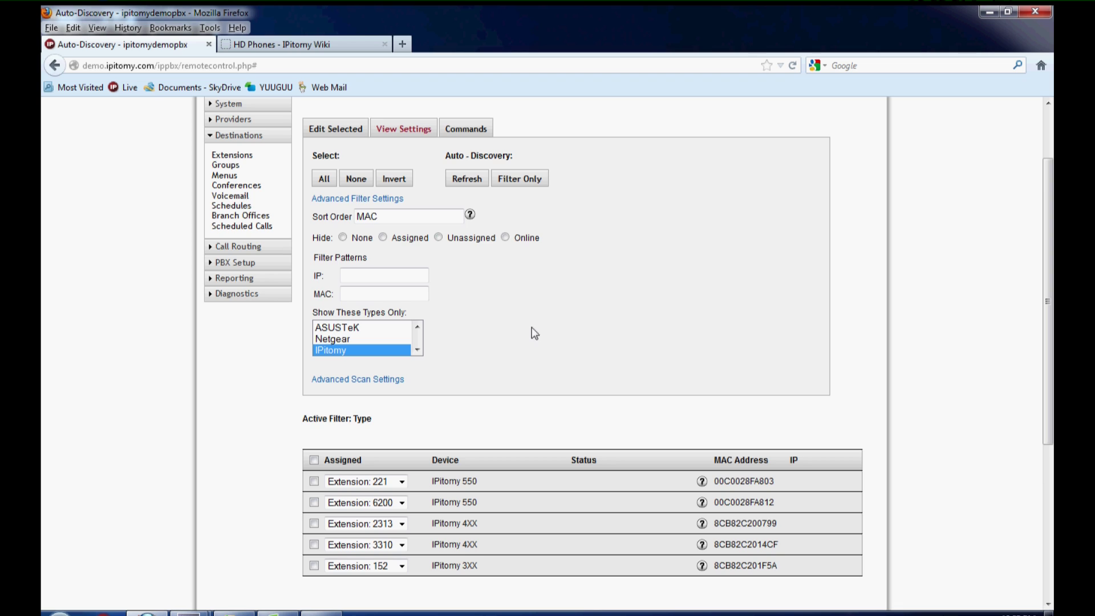
- Assign extensions 610, 611 and 612 to the IPitomy 3XX phone, 8CB82C2014CF and 8CB82C200799
{"action": "scroll", "coordinate": [399, 393], "scroll_direction": "down", "scroll_amount": 3}
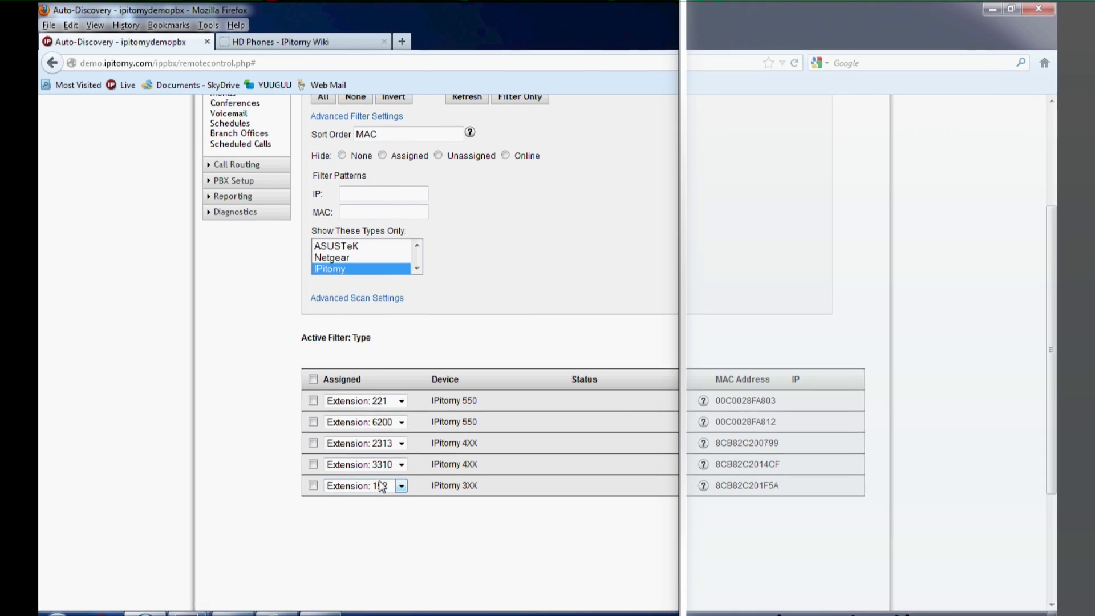
{"action": "left_click", "coordinate": [378, 484]}
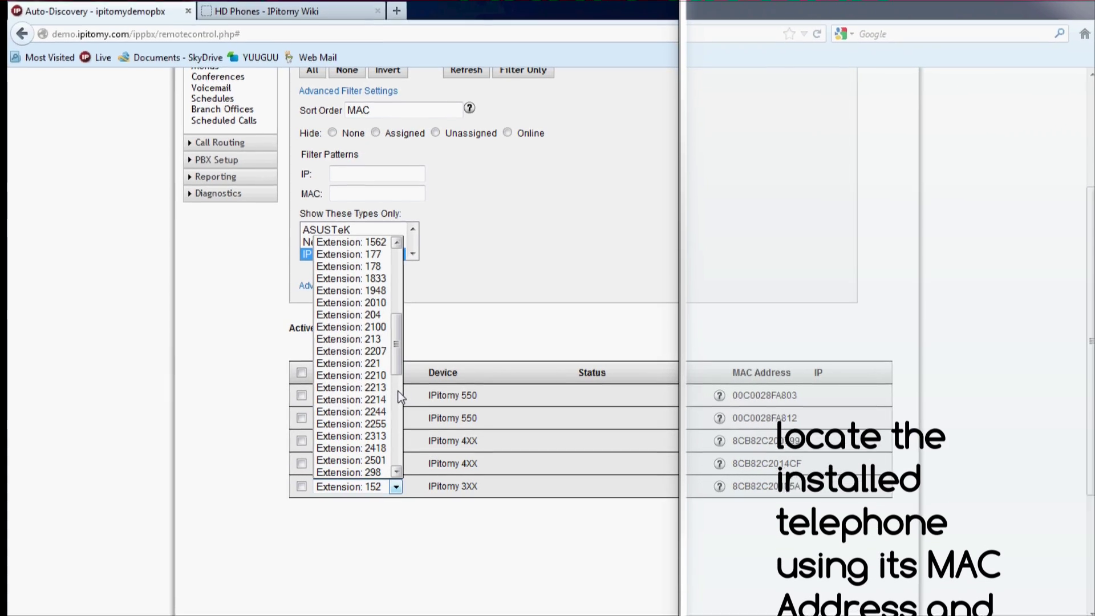
{"action": "scroll", "coordinate": [397, 393], "scroll_direction": "down", "scroll_amount": 3}
{"action": "left_click", "coordinate": [365, 425]}
{"action": "left_click", "coordinate": [395, 463]}
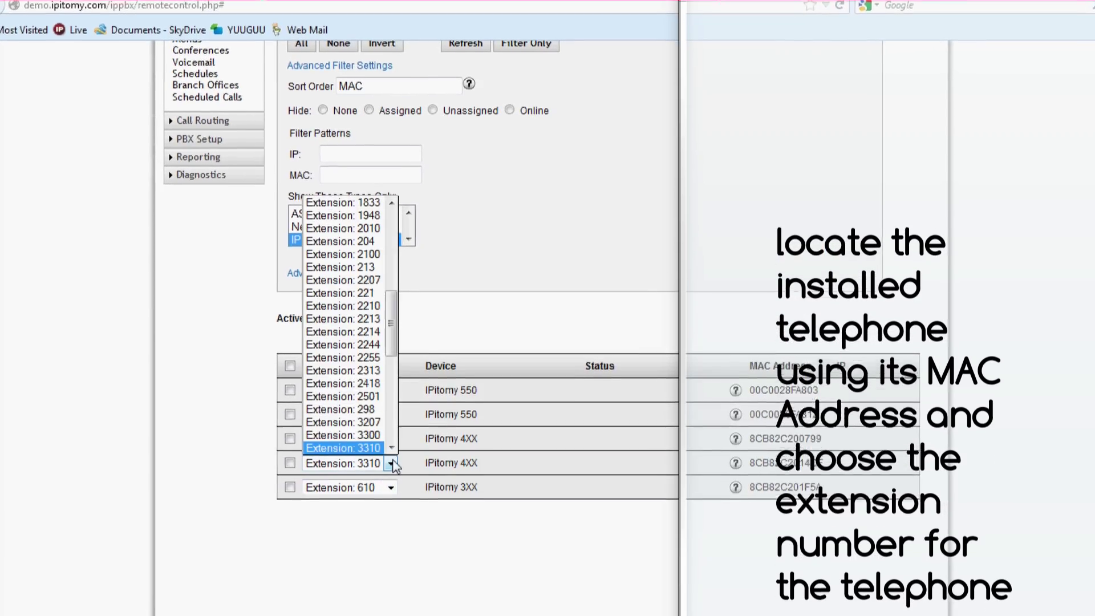
{"action": "scroll", "coordinate": [386, 428], "scroll_direction": "down", "scroll_amount": 5}
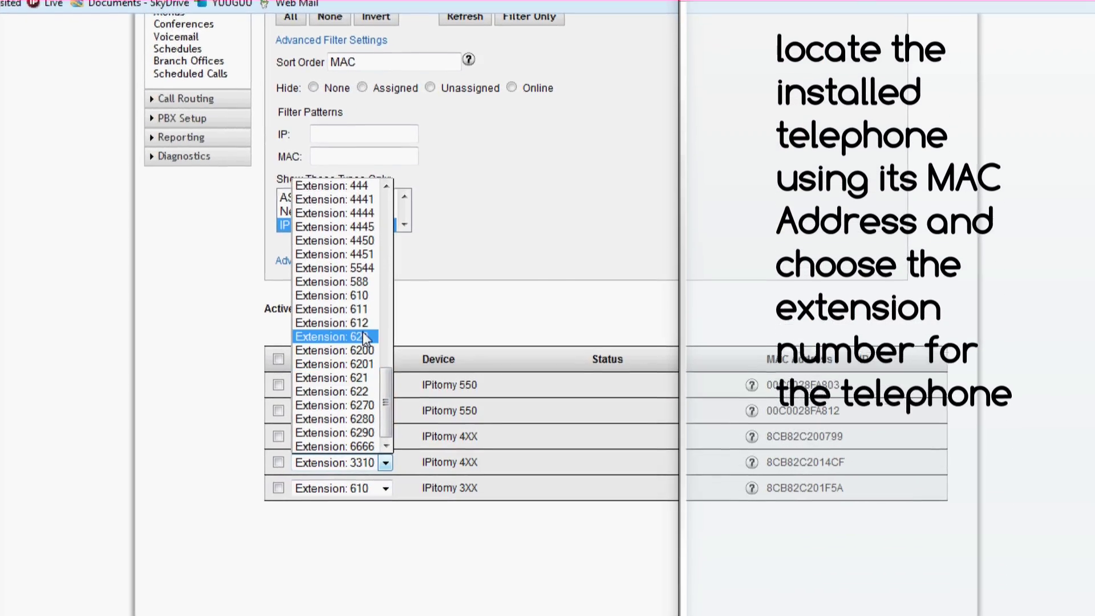
{"action": "left_click", "coordinate": [362, 308]}
{"action": "left_click", "coordinate": [376, 436]}
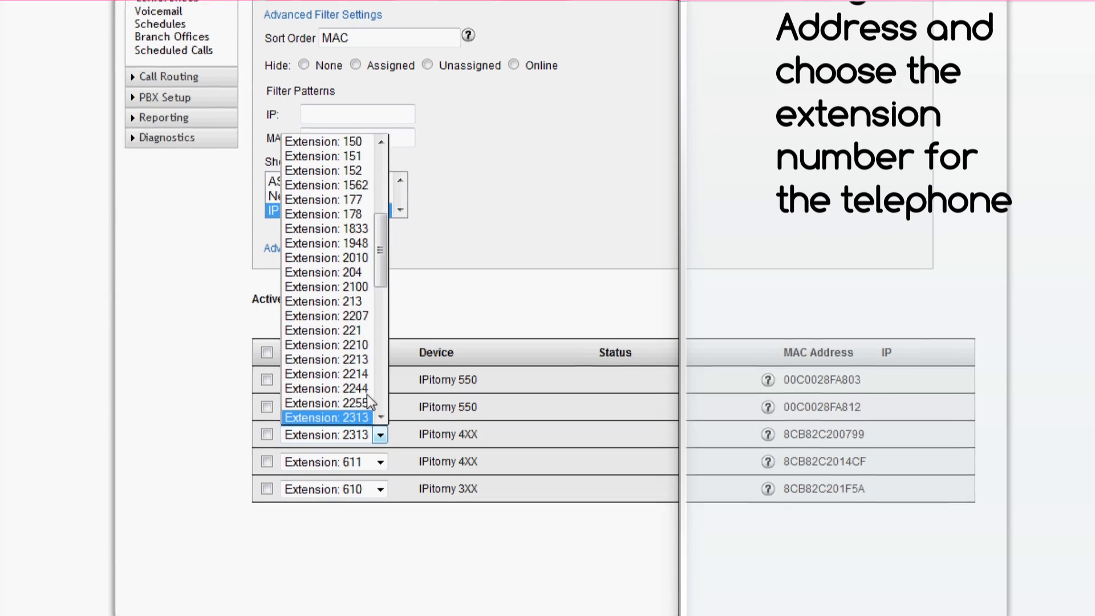
{"action": "scroll", "coordinate": [370, 397], "scroll_direction": "down", "scroll_amount": 6}
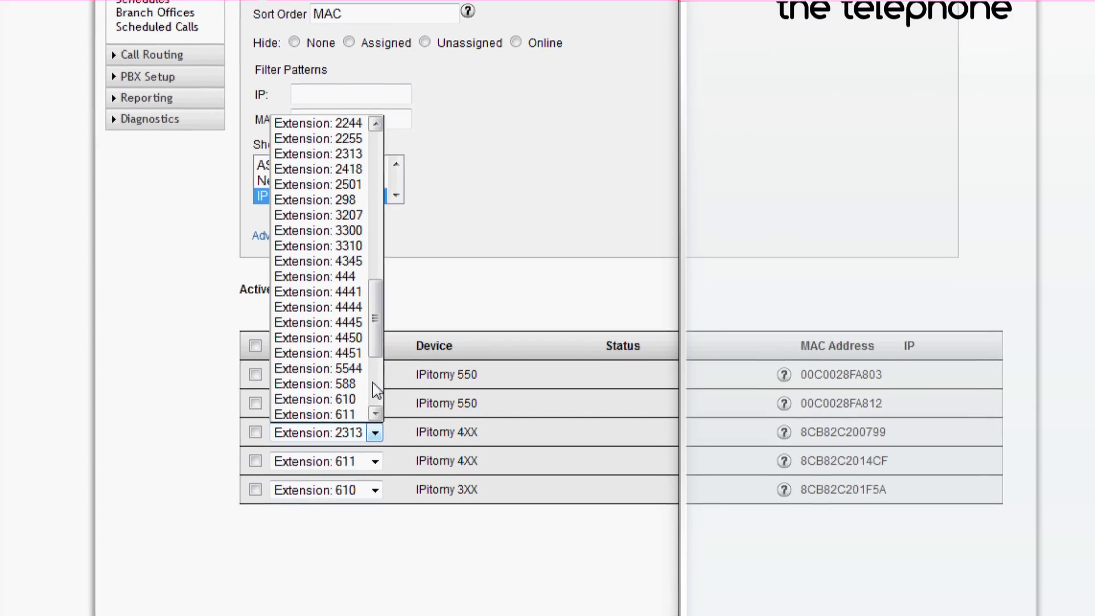
{"action": "scroll", "coordinate": [331, 394], "scroll_direction": "down", "scroll_amount": 4}
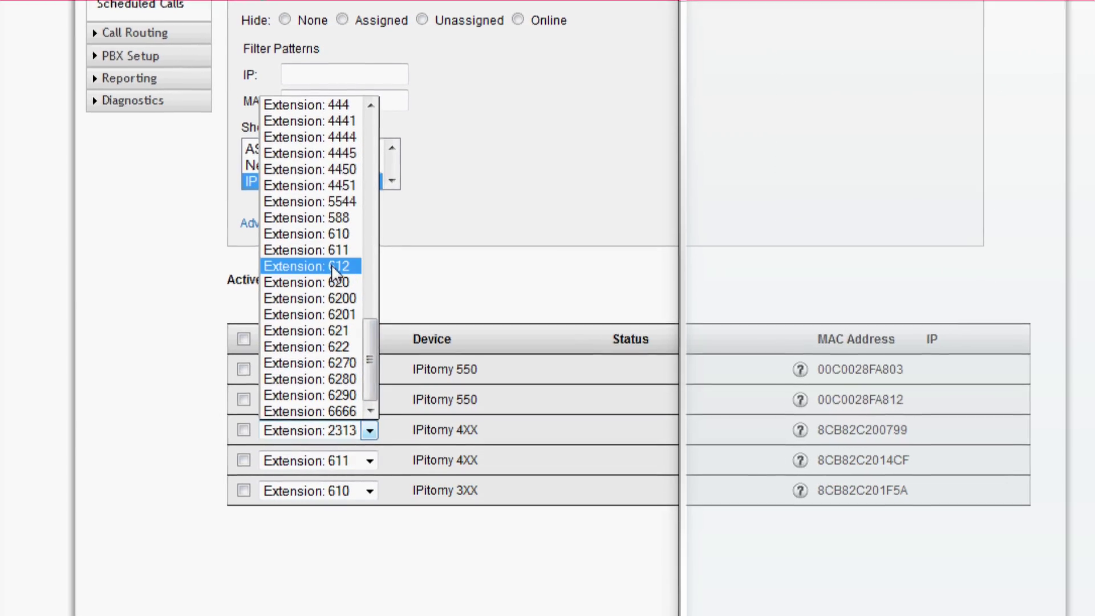
{"action": "left_click", "coordinate": [330, 265]}
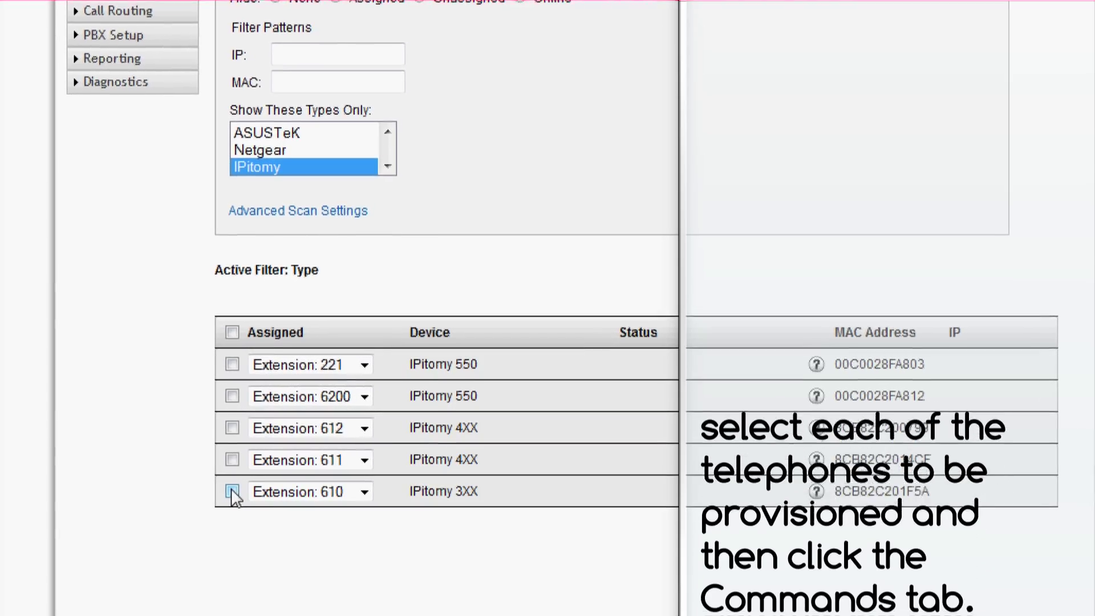
- Tick the phones on extensions 610, 611 and 612 and show their commands
{"action": "left_click", "coordinate": [232, 491]}
{"action": "left_click", "coordinate": [230, 458]}
{"action": "left_click", "coordinate": [230, 429]}
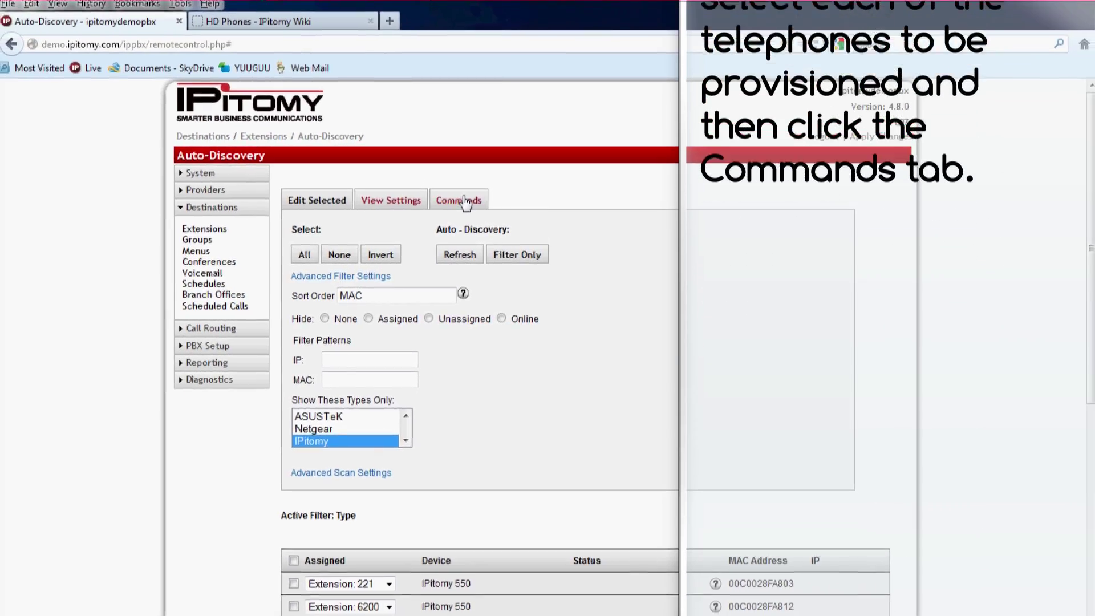
{"action": "left_click", "coordinate": [465, 204]}
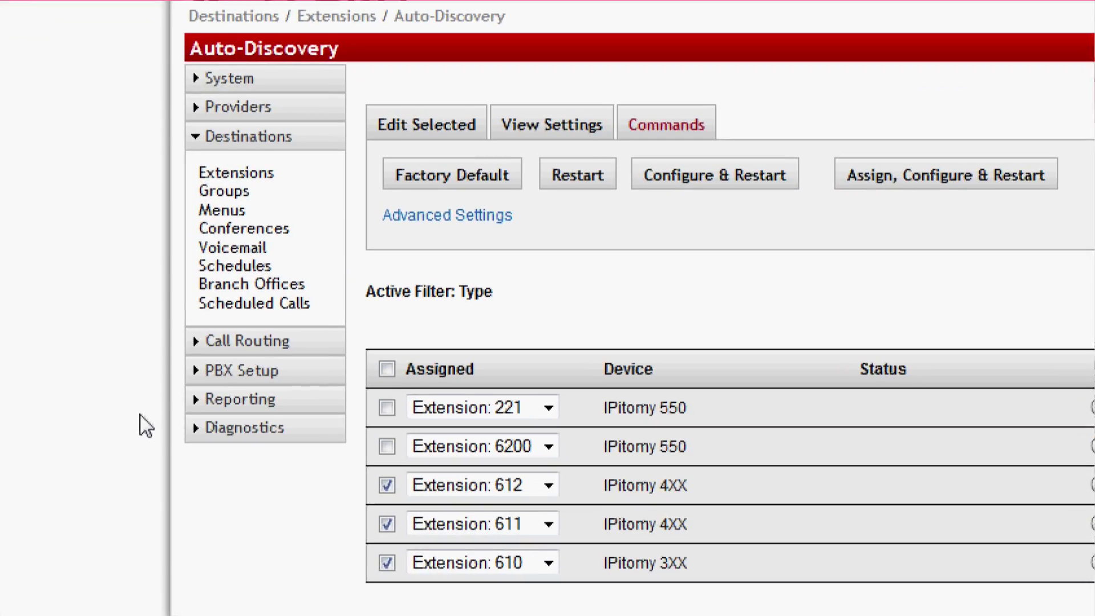
- Expand the Reporting section to list Reports, Diagnostics, Monitoring and Queue Monitoring
{"action": "left_click", "coordinate": [112, 411]}
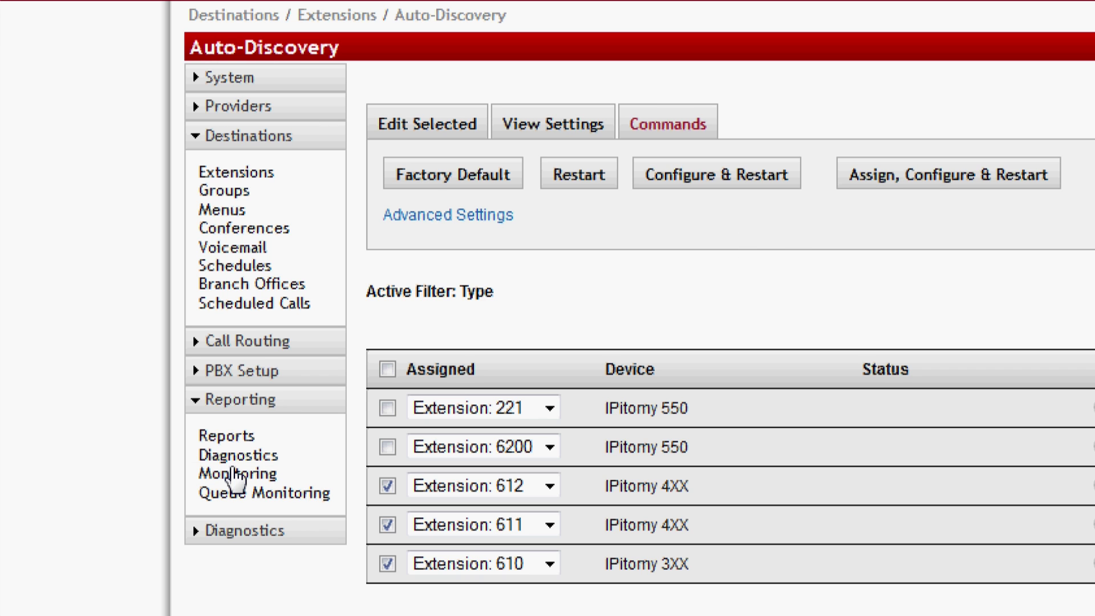
- Open the Monitoring page and browse the list of SIP accounts
{"action": "left_click", "coordinate": [237, 473]}
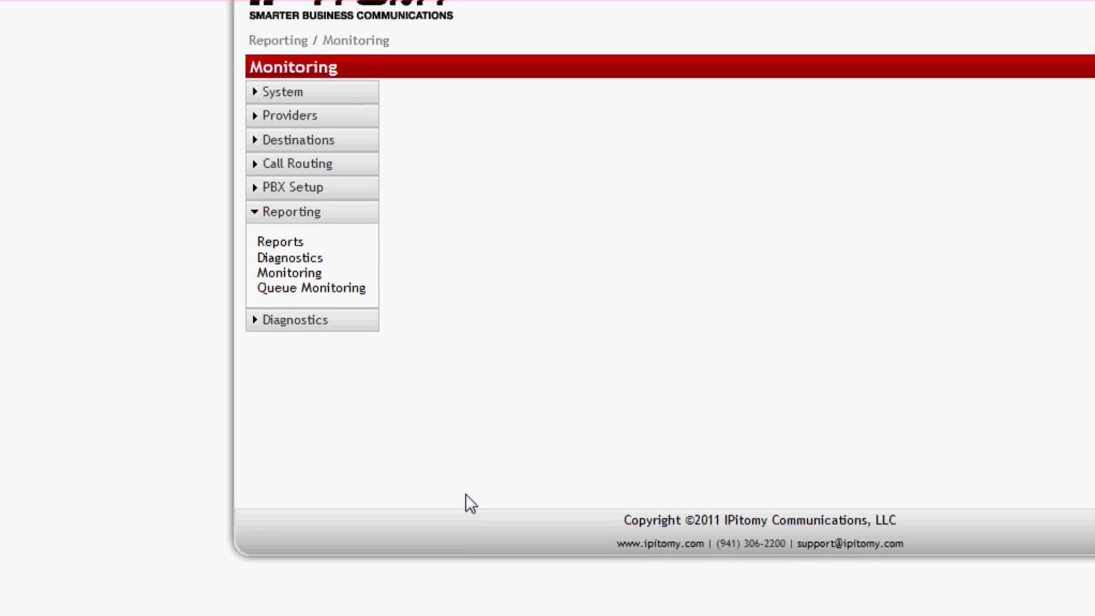
{"action": "scroll", "coordinate": [935, 459], "scroll_direction": "down", "scroll_amount": 5}
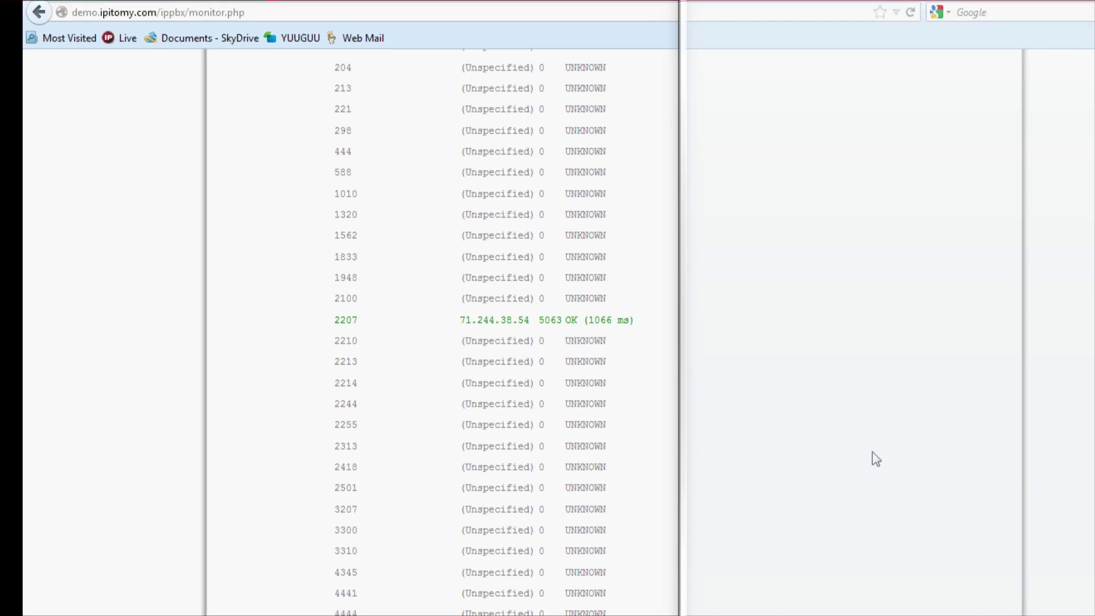
{"action": "scroll", "coordinate": [764, 447], "scroll_direction": "down", "scroll_amount": 5}
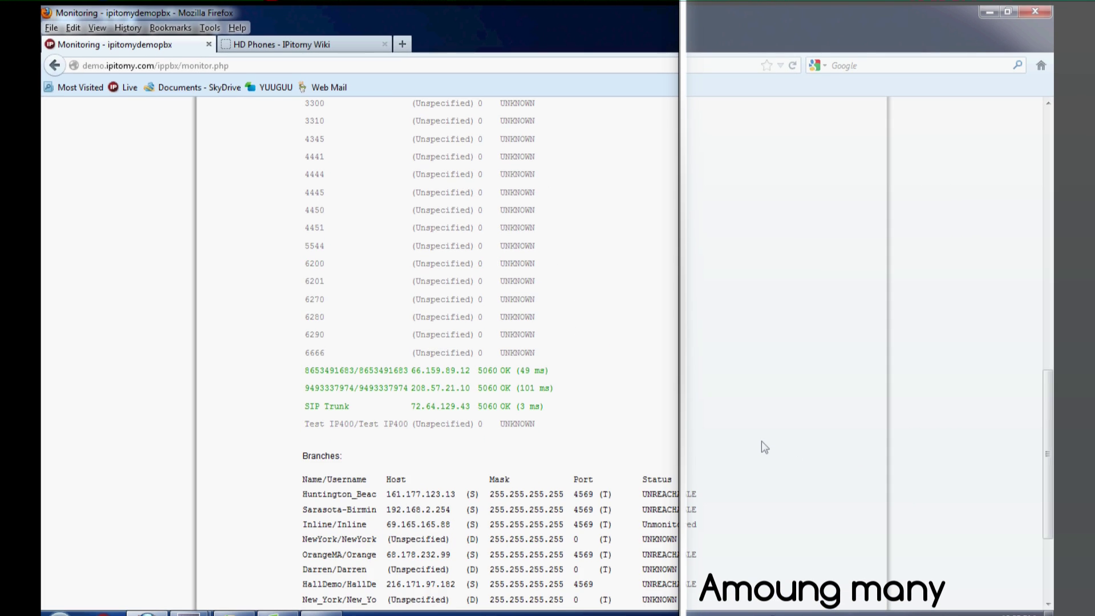
{"action": "scroll", "coordinate": [761, 440], "scroll_direction": "up", "scroll_amount": 5}
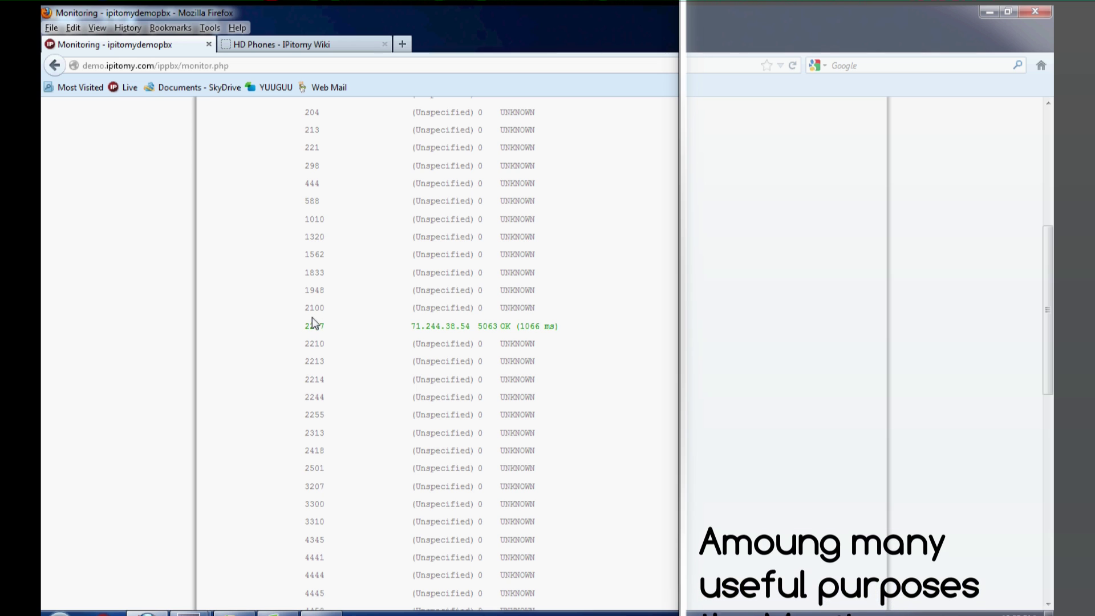
- Highlight extension 2207's registered IP address, OK status and response time
{"action": "left_click_drag", "start_coordinate": [409, 326], "coordinate": [575, 334]}
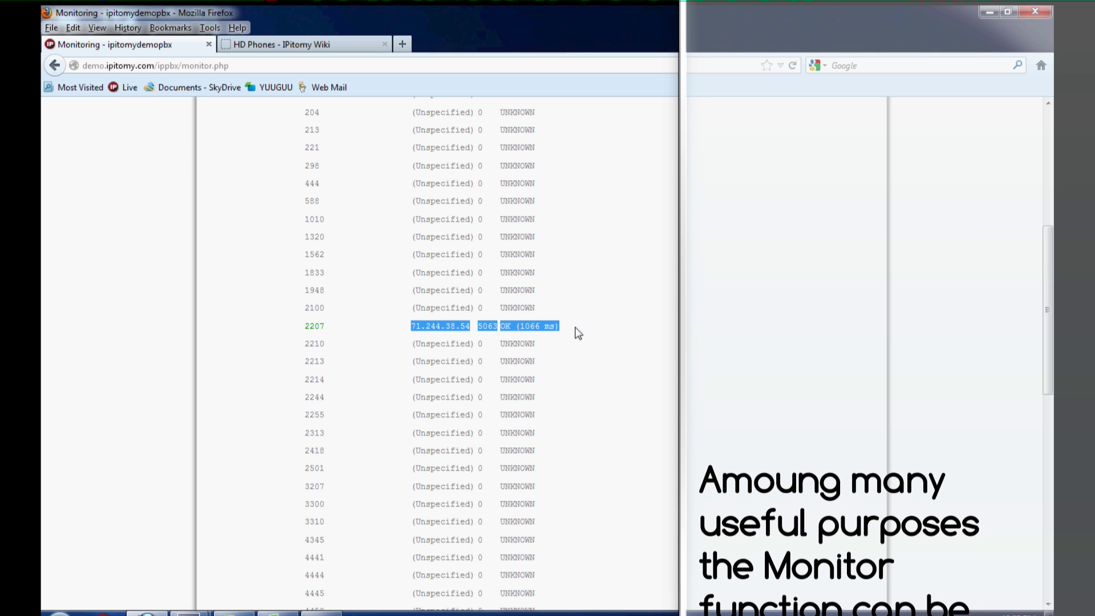
{"action": "left_click", "coordinate": [575, 335]}
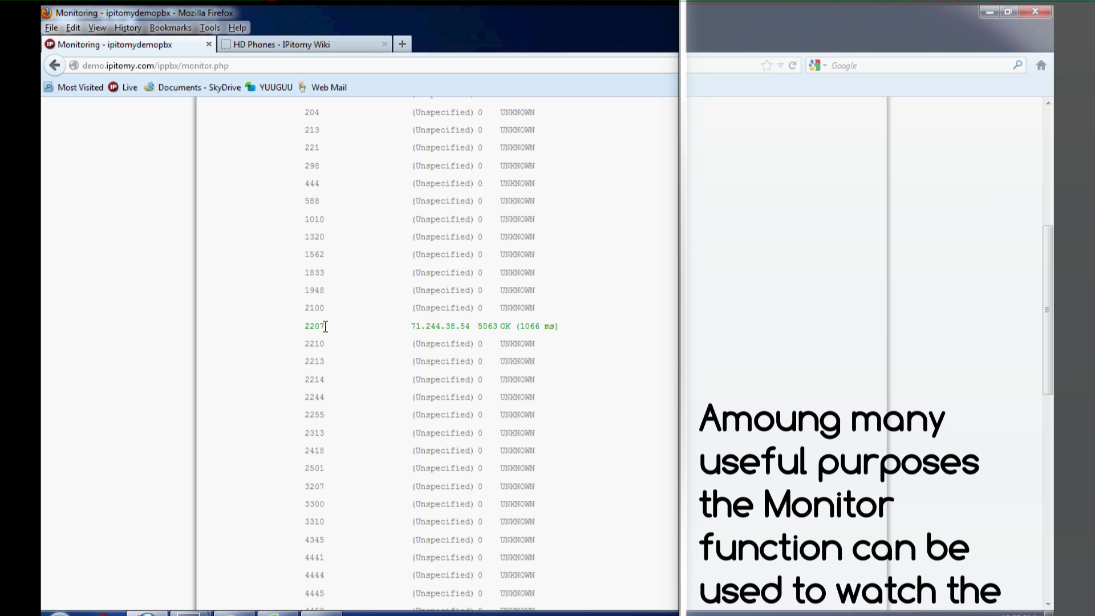
{"action": "left_click_drag", "start_coordinate": [500, 326], "coordinate": [573, 329]}
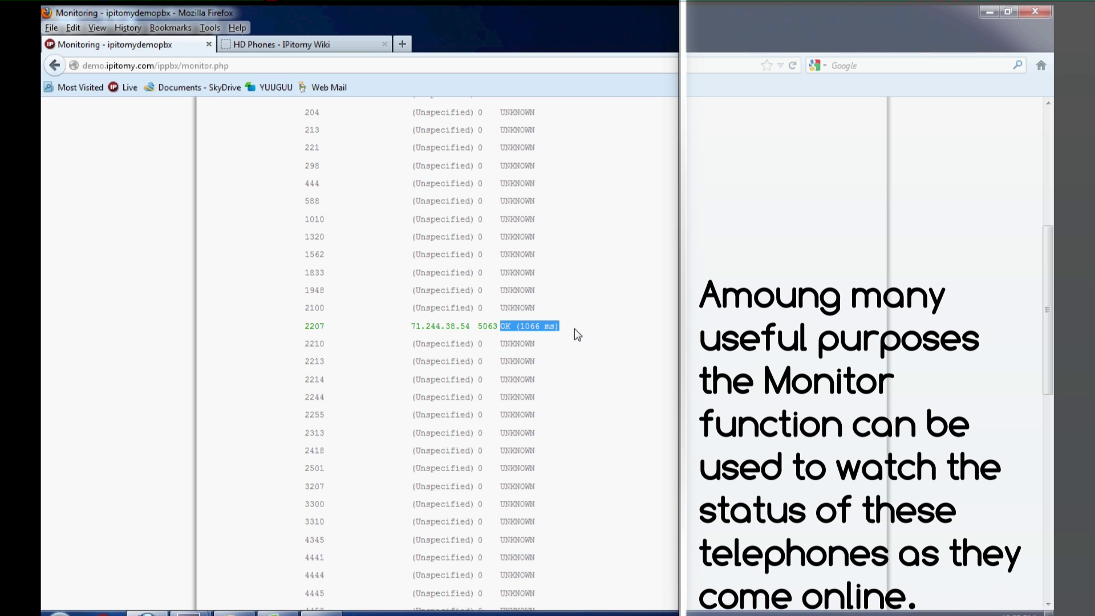
{"action": "left_click", "coordinate": [573, 328]}
{"action": "scroll", "coordinate": [573, 376], "scroll_direction": "up", "scroll_amount": 5}
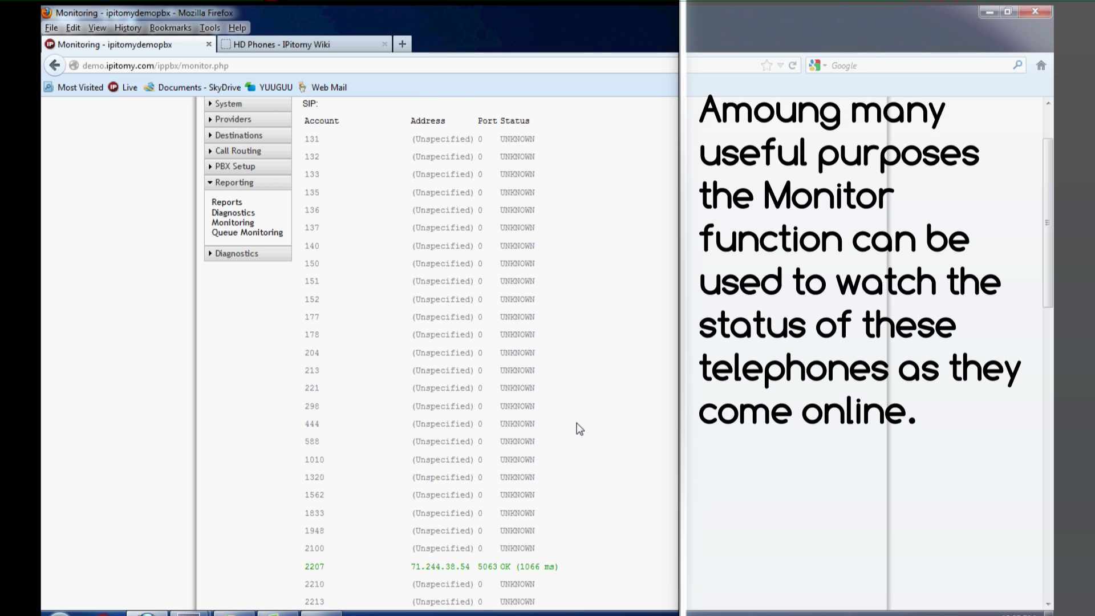
{"action": "scroll", "coordinate": [576, 428], "scroll_direction": "down", "scroll_amount": 3}
{"action": "left_click_drag", "start_coordinate": [411, 487], "coordinate": [478, 485]}
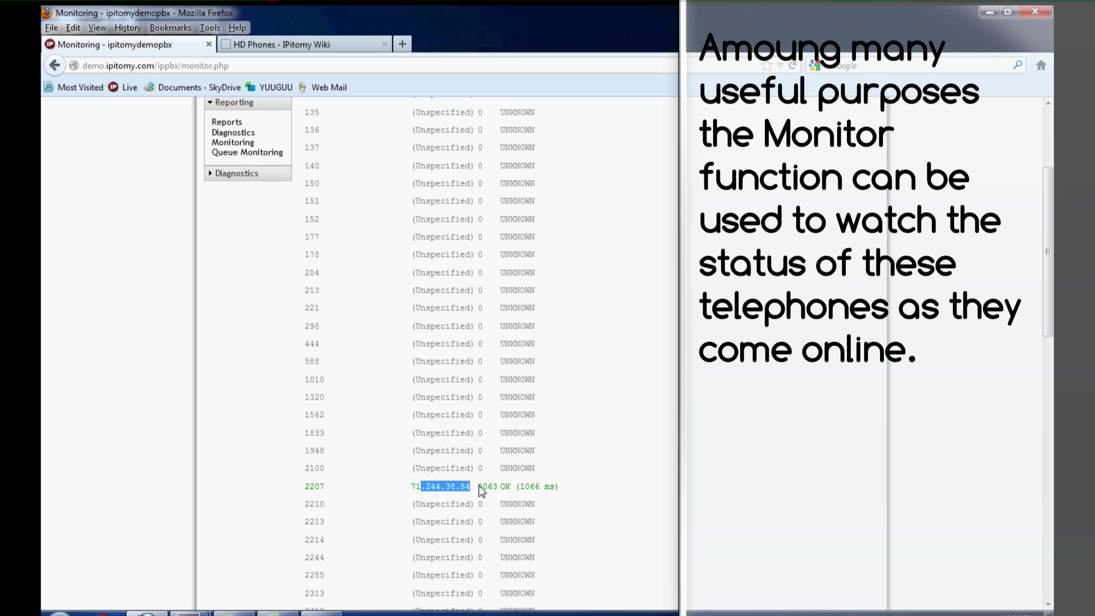
{"action": "left_click", "coordinate": [593, 456]}
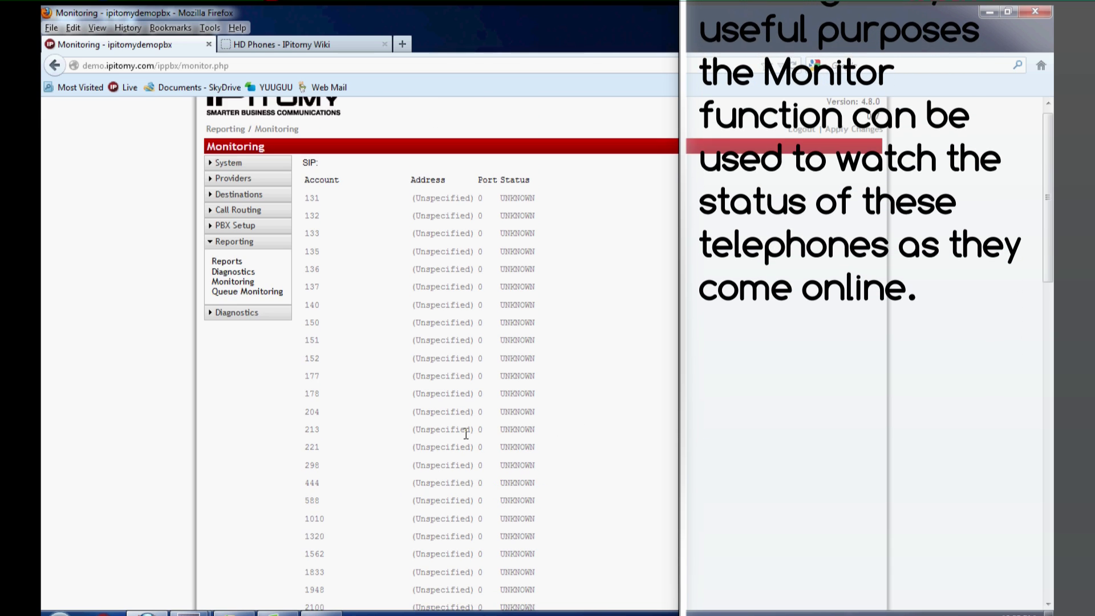
{"action": "scroll", "coordinate": [465, 433], "scroll_direction": "up", "scroll_amount": 1}
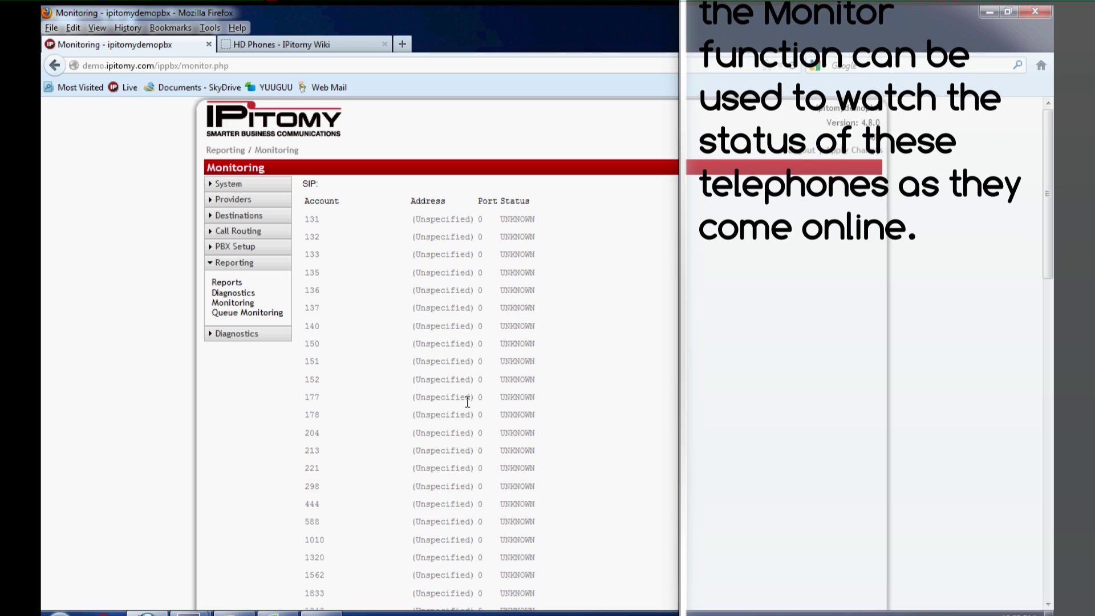